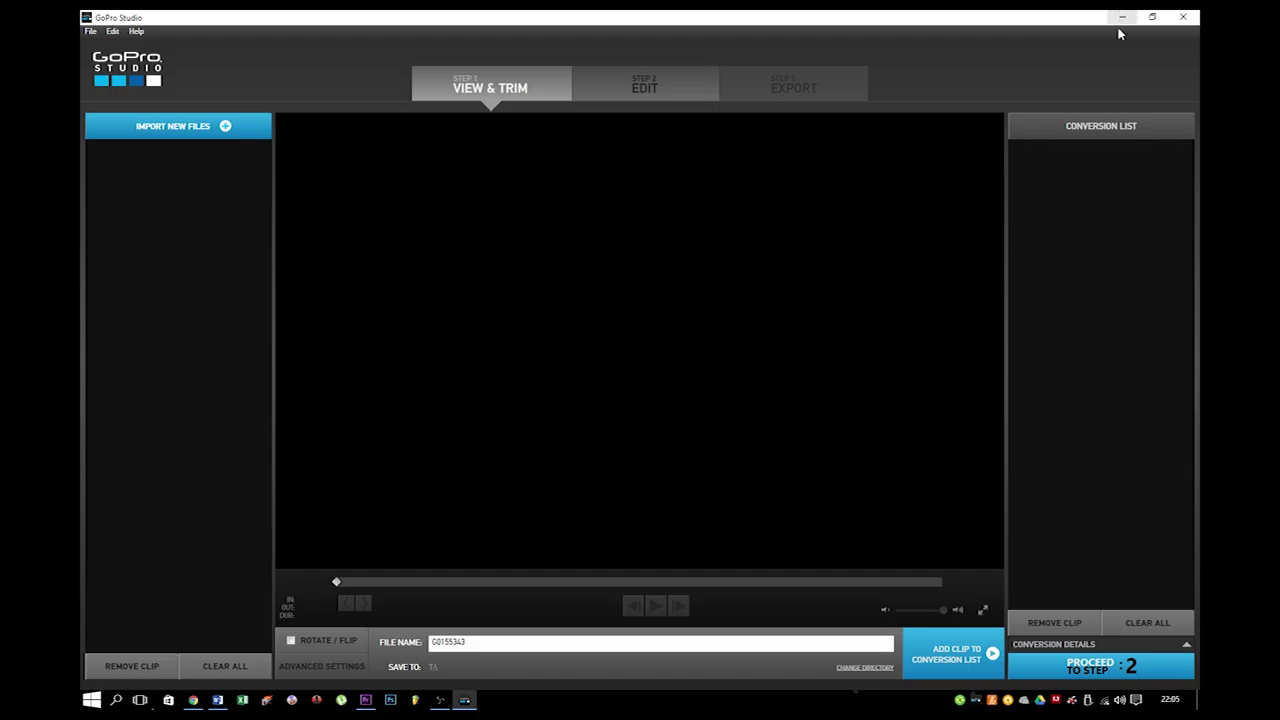
Step: Import the "time" folder of photos from the desktop as a time-lapse clip
{"action": "left_click", "coordinate": [1122, 20]}
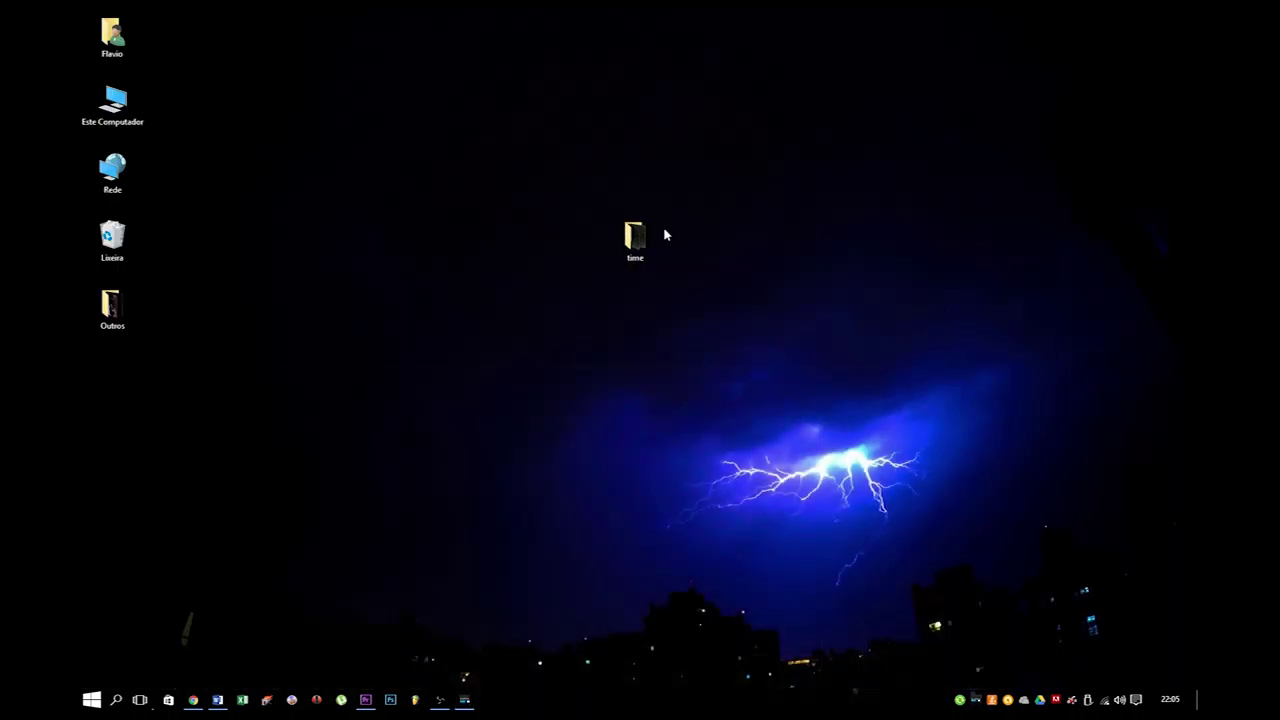
{"action": "left_click_drag", "start_coordinate": [634, 240], "coordinate": [214, 294]}
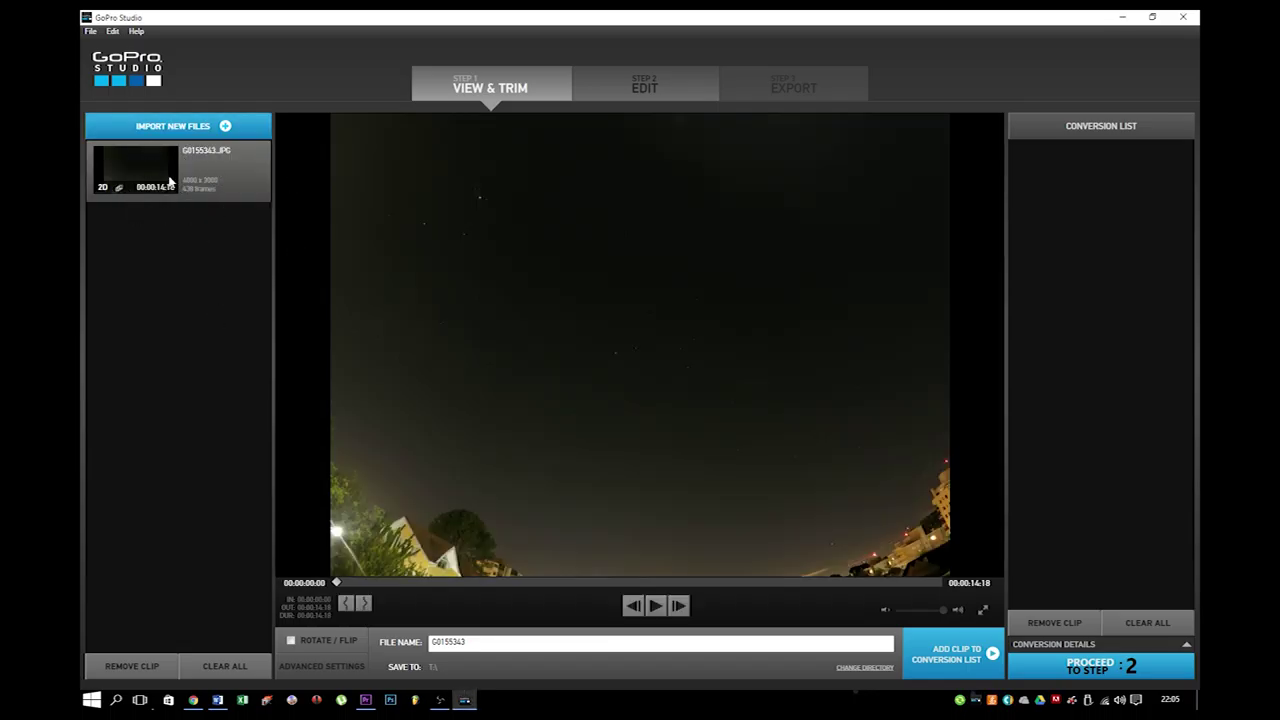
Step: Play the imported time-lapse clip and scrub through its middle section to review the cloud movement
{"action": "left_click", "coordinate": [657, 606]}
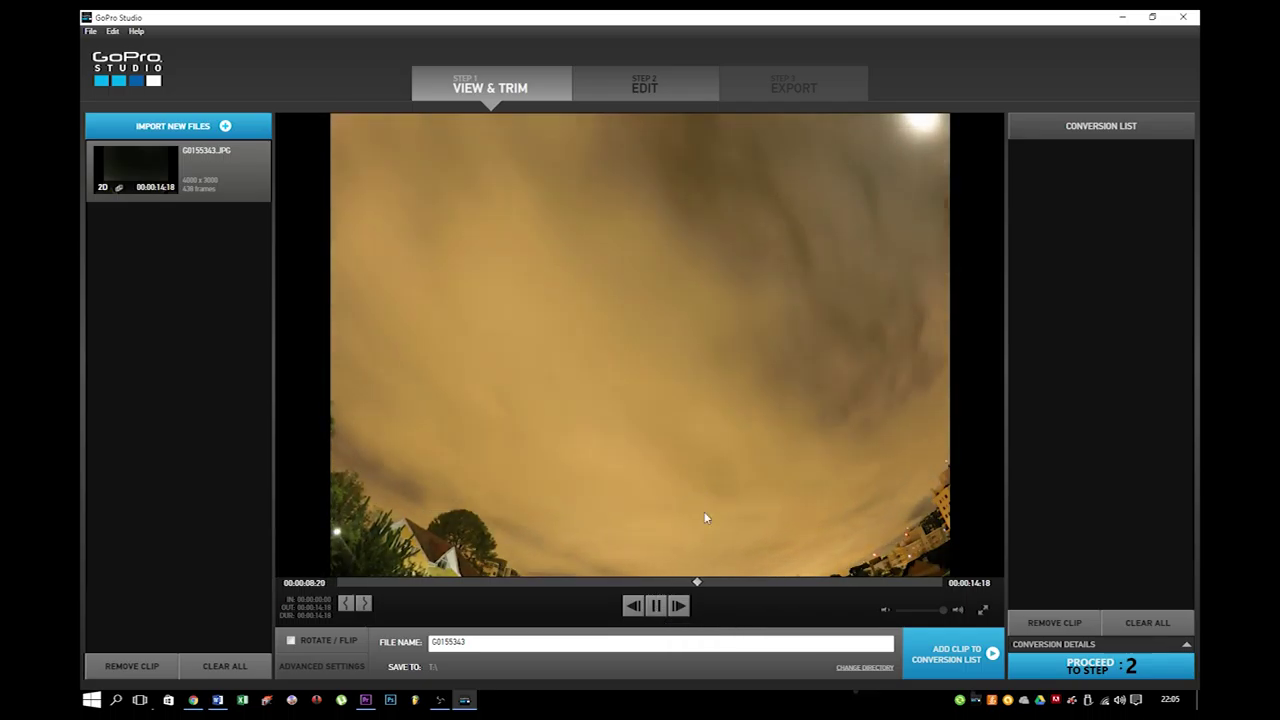
{"action": "left_click", "coordinate": [656, 606]}
{"action": "left_click_drag", "start_coordinate": [767, 582], "coordinate": [793, 585]}
{"action": "mouse_move", "coordinate": [662, 585]}
{"action": "left_mouse_down"}
{"action": "mouse_move", "coordinate": [608, 589]}
{"action": "mouse_move", "coordinate": [646, 588]}
{"action": "left_mouse_up"}
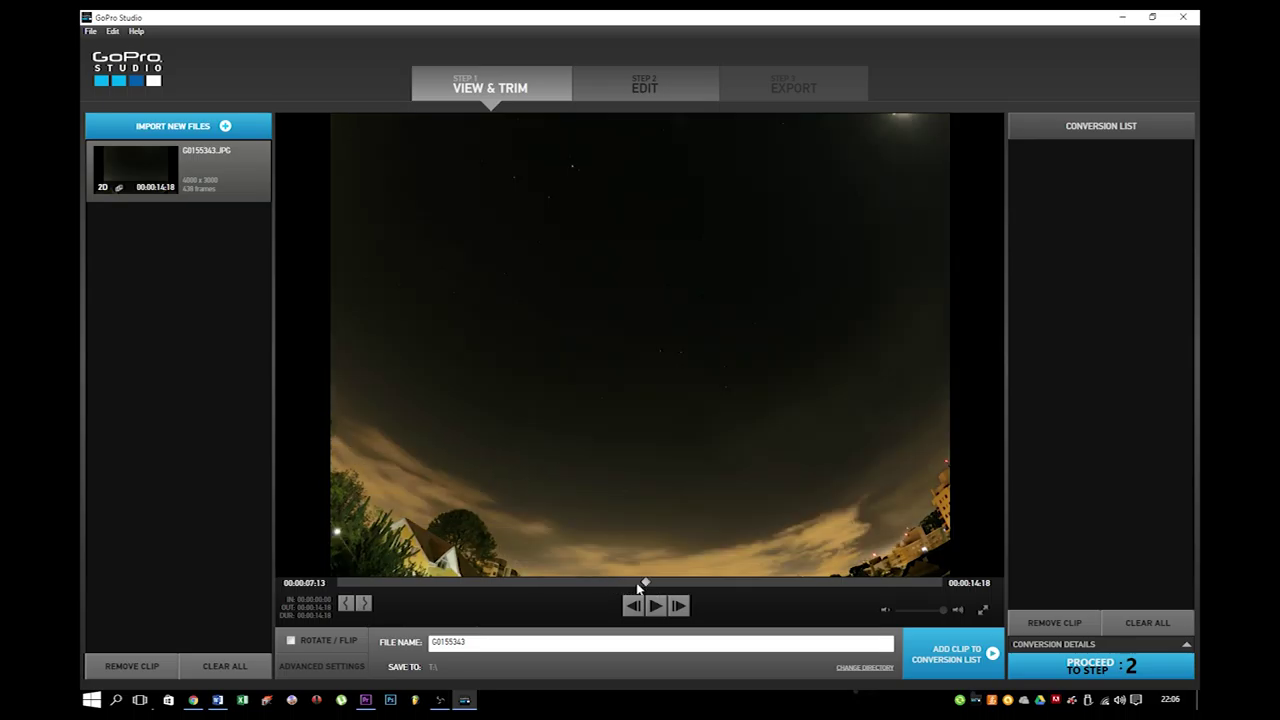
{"action": "left_click_drag", "start_coordinate": [637, 585], "coordinate": [675, 585]}
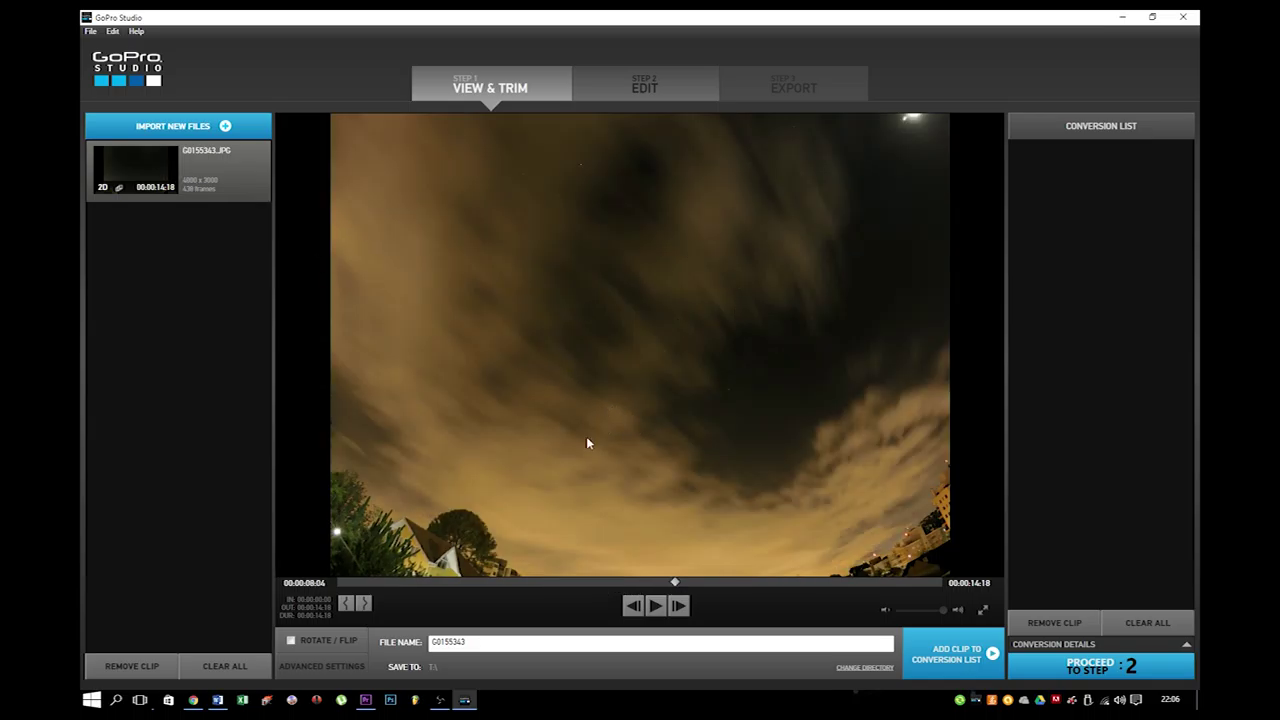
Step: Confirm the clip's advanced conversion settings with a frame rate of 24.00 fps
{"action": "left_click", "coordinate": [338, 665]}
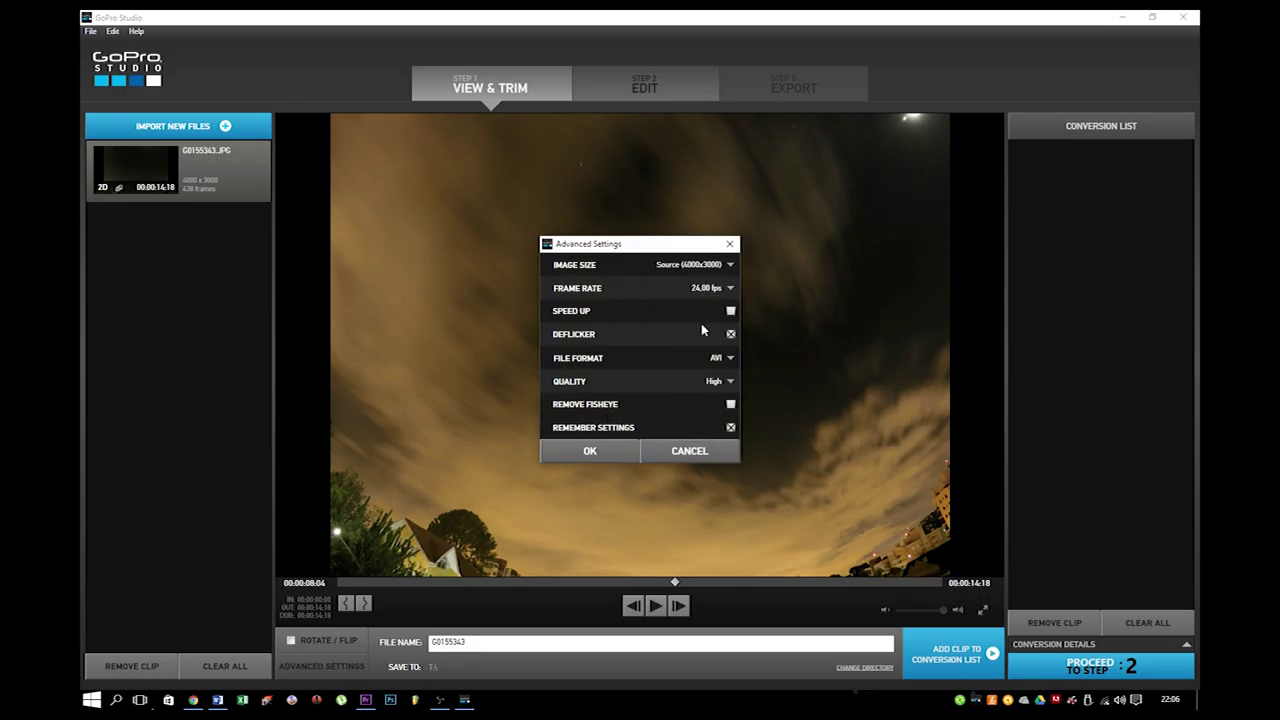
{"action": "left_click", "coordinate": [730, 289]}
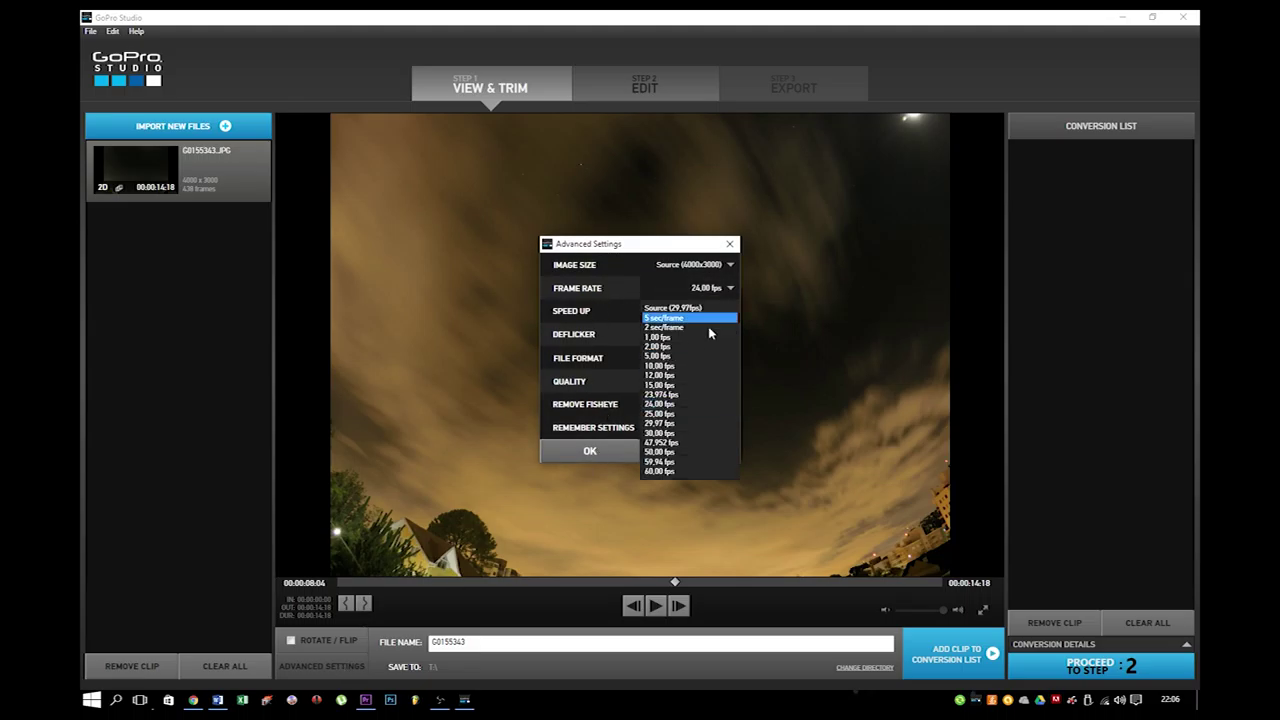
{"action": "left_click", "coordinate": [668, 405]}
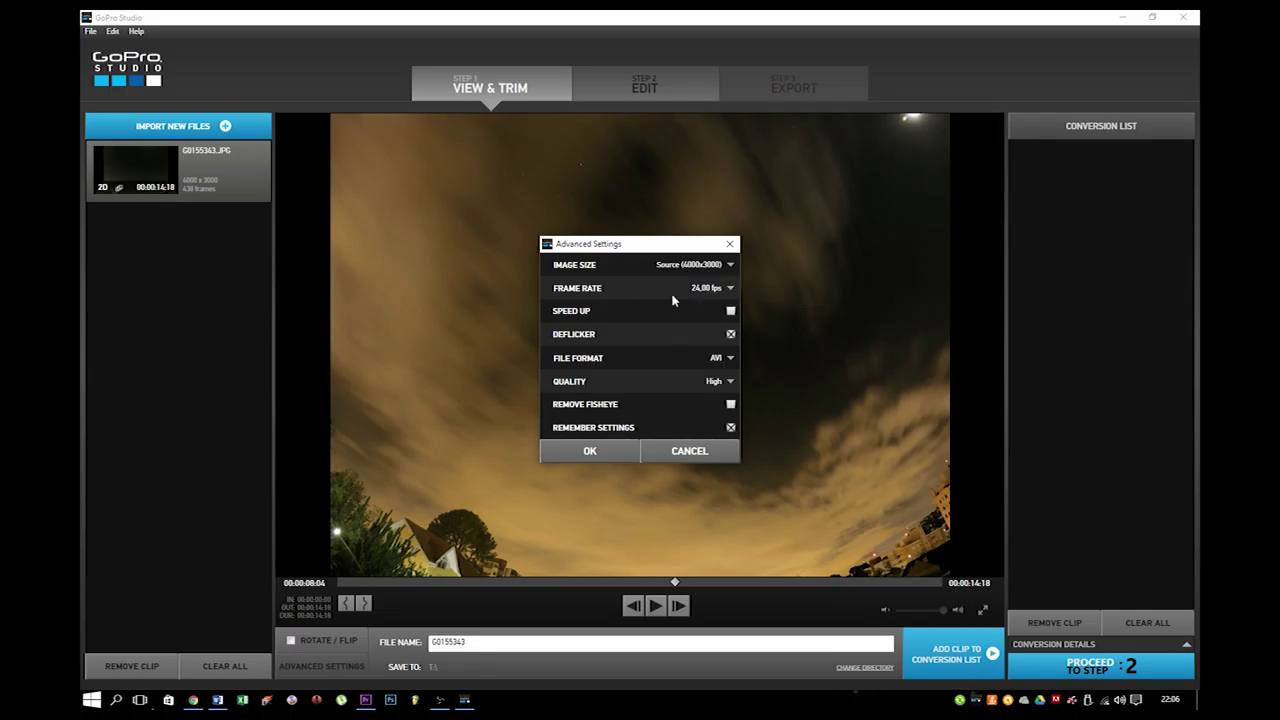
{"action": "left_click", "coordinate": [590, 452]}
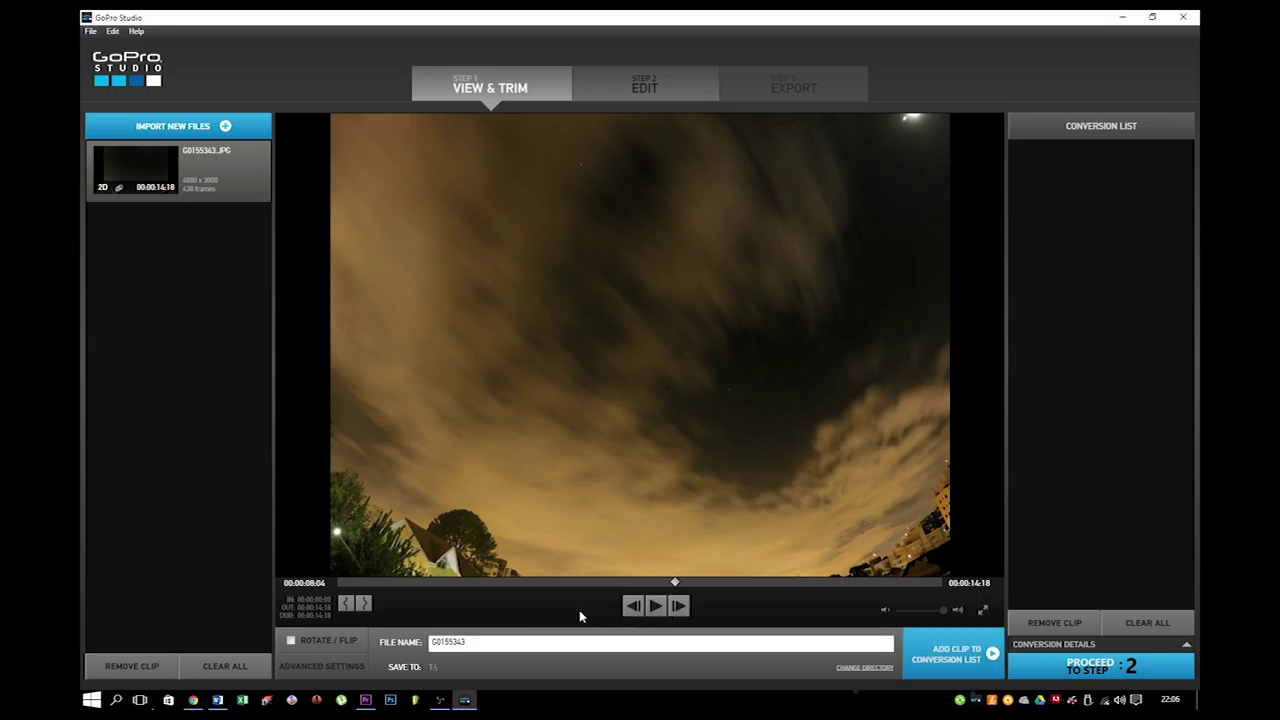
Step: Keep the file name G0155343, add the clip to the conversion list and convert it
{"action": "left_click", "coordinate": [468, 641]}
{"action": "left_click_drag", "start_coordinate": [468, 641], "coordinate": [434, 643]}
{"action": "left_click", "coordinate": [474, 641]}
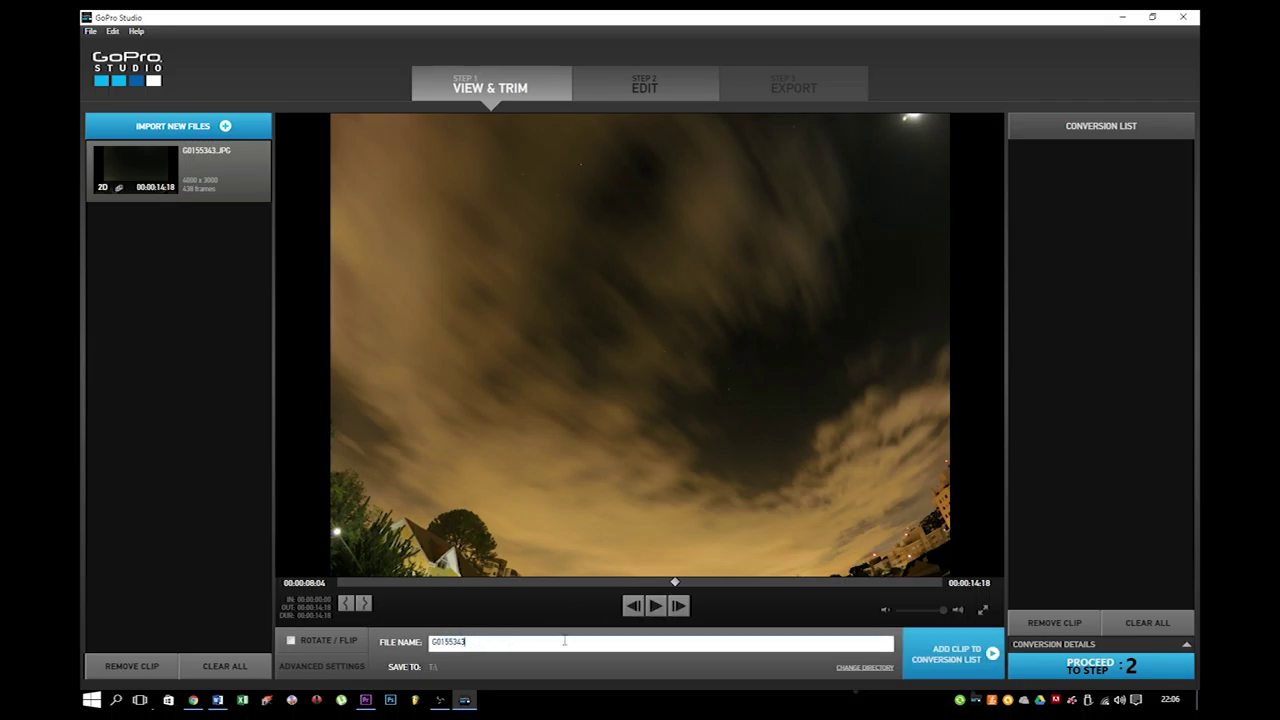
{"action": "left_click", "coordinate": [979, 655]}
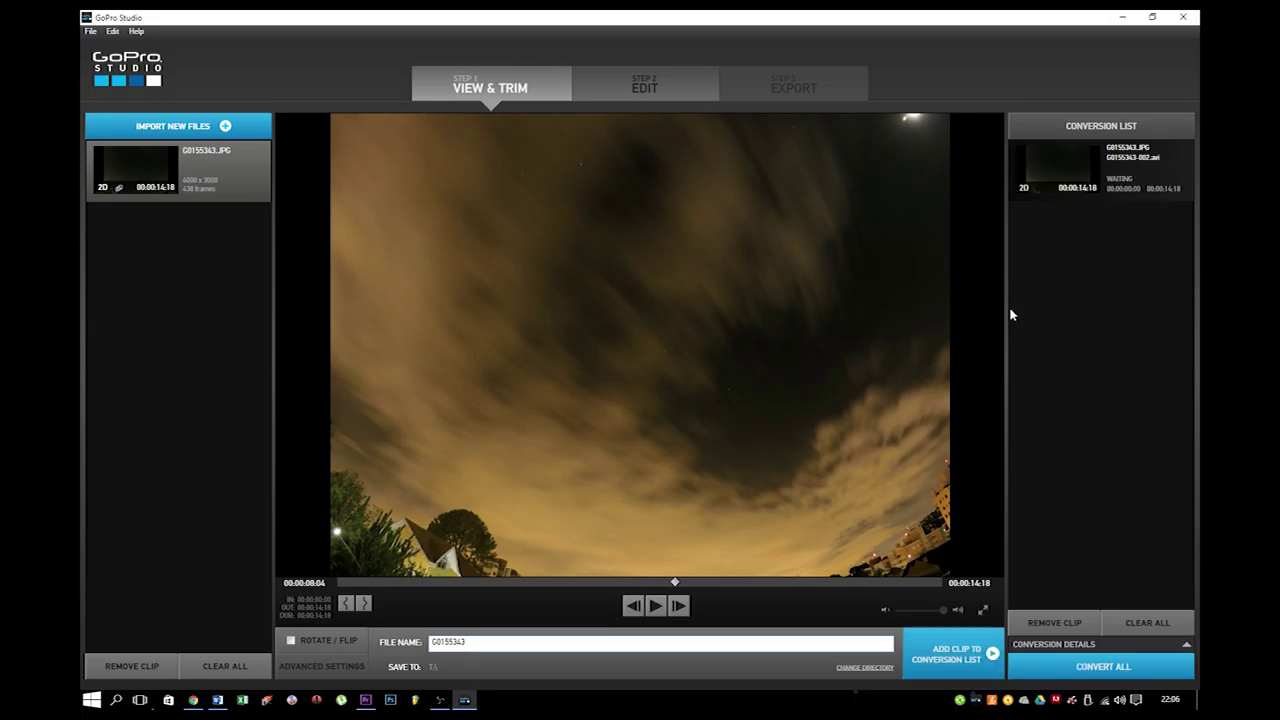
{"action": "left_click", "coordinate": [1097, 668]}
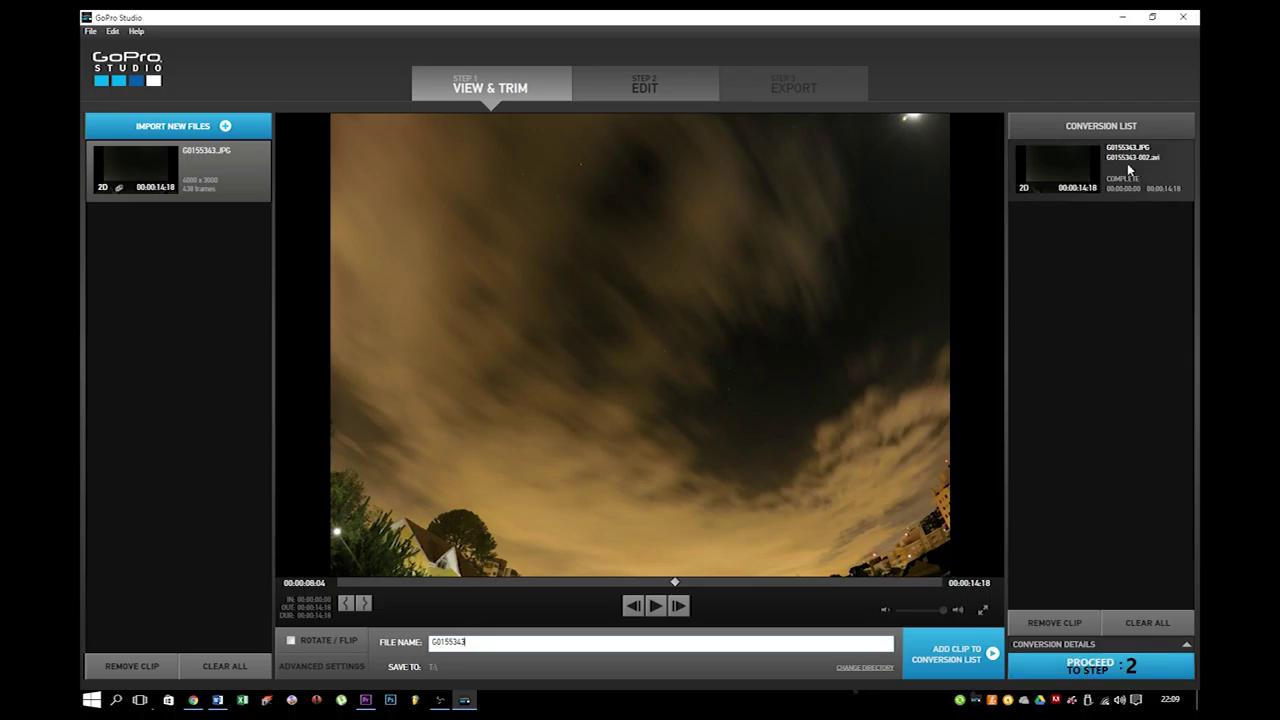
Step: Proceed to the Edit stage and apply the Protune preset to the converted clip G0155343-002.AVI
{"action": "left_click", "coordinate": [1102, 668]}
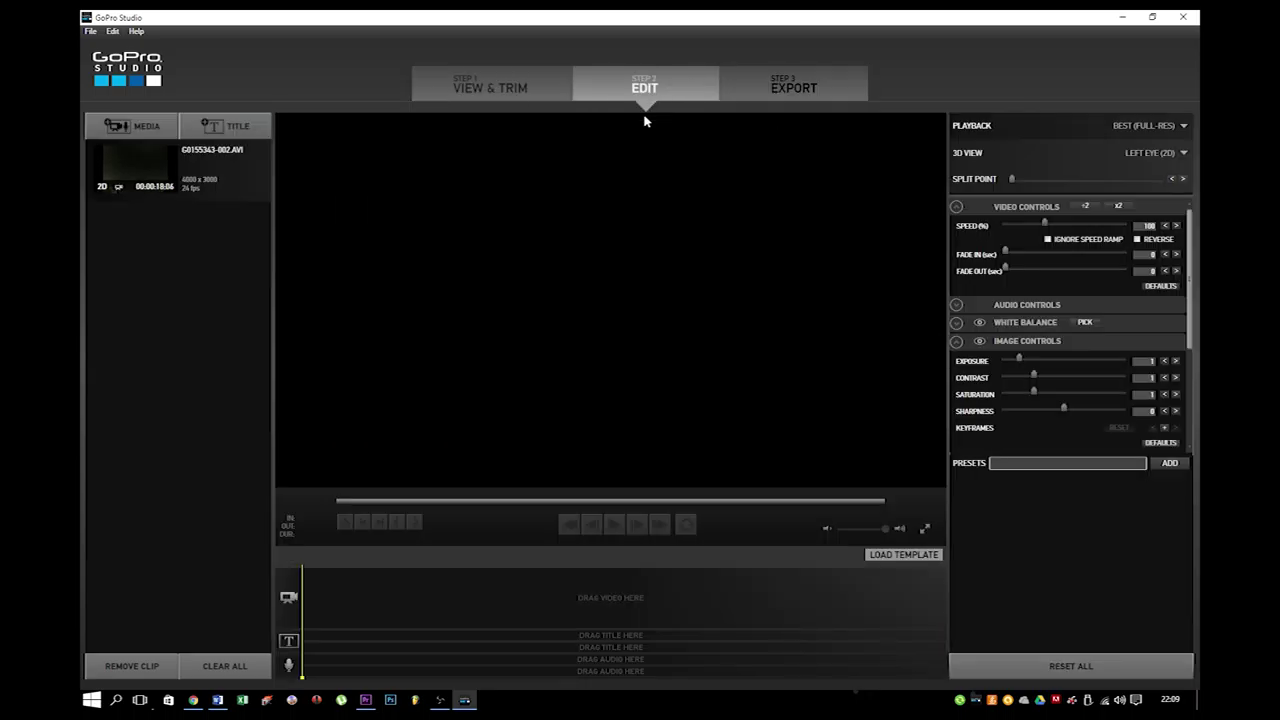
{"action": "left_click", "coordinate": [211, 176]}
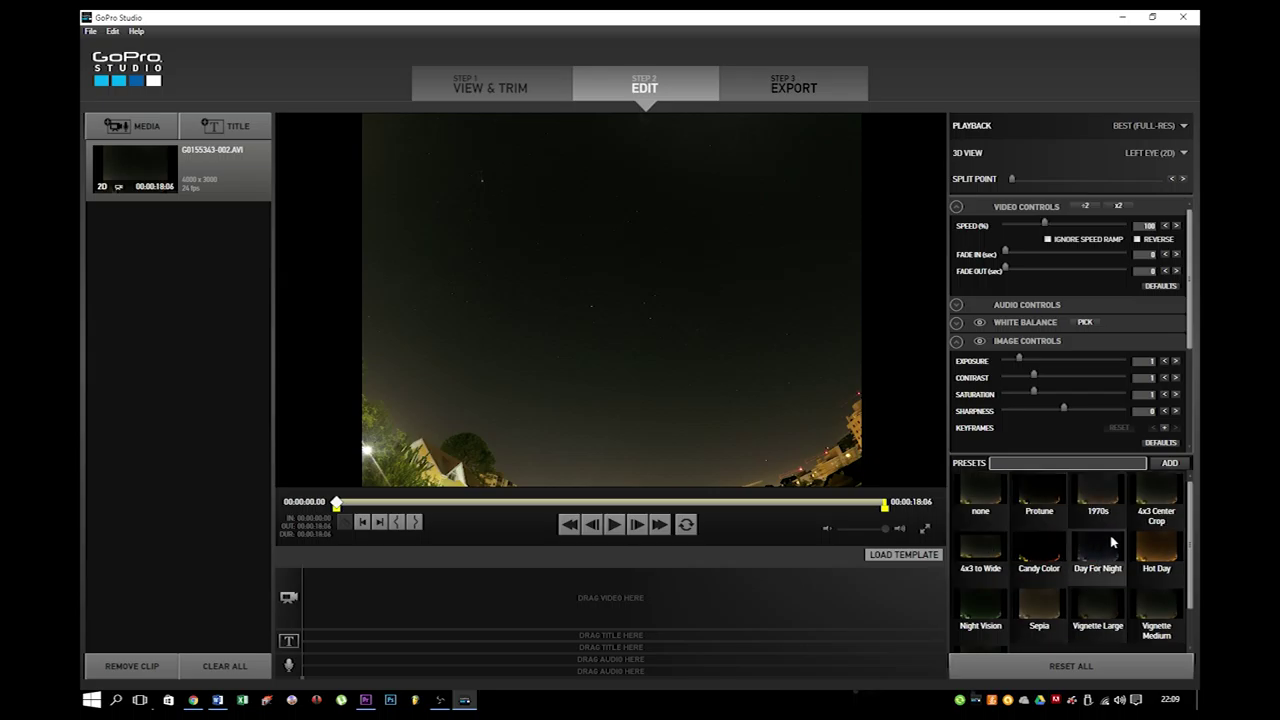
{"action": "left_click", "coordinate": [1040, 496]}
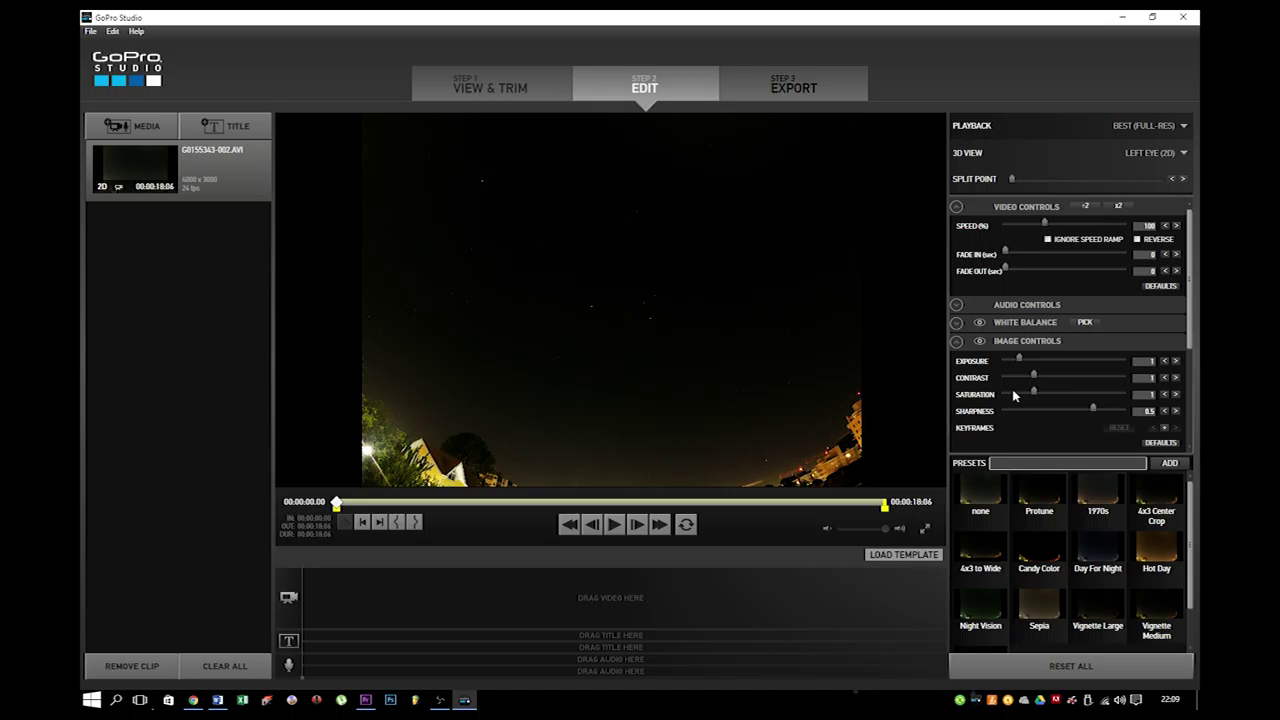
Step: Lower the clip's white balance temperature to about 4600 and fine-tune its tint
{"action": "left_click", "coordinate": [957, 323]}
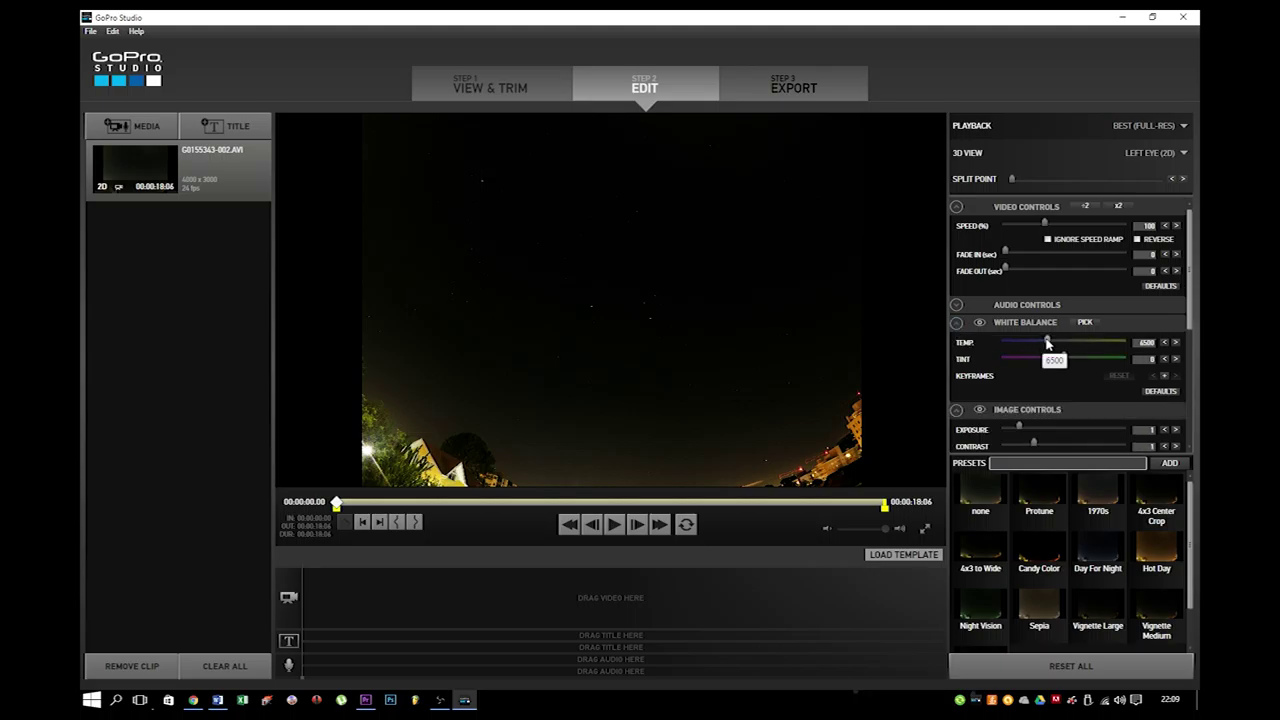
{"action": "left_click_drag", "start_coordinate": [1047, 342], "coordinate": [1044, 342]}
{"action": "mouse_move", "coordinate": [1042, 342]}
{"action": "left_mouse_down"}
{"action": "mouse_move", "coordinate": [1030, 342]}
{"action": "mouse_move", "coordinate": [1050, 364]}
{"action": "left_mouse_up"}
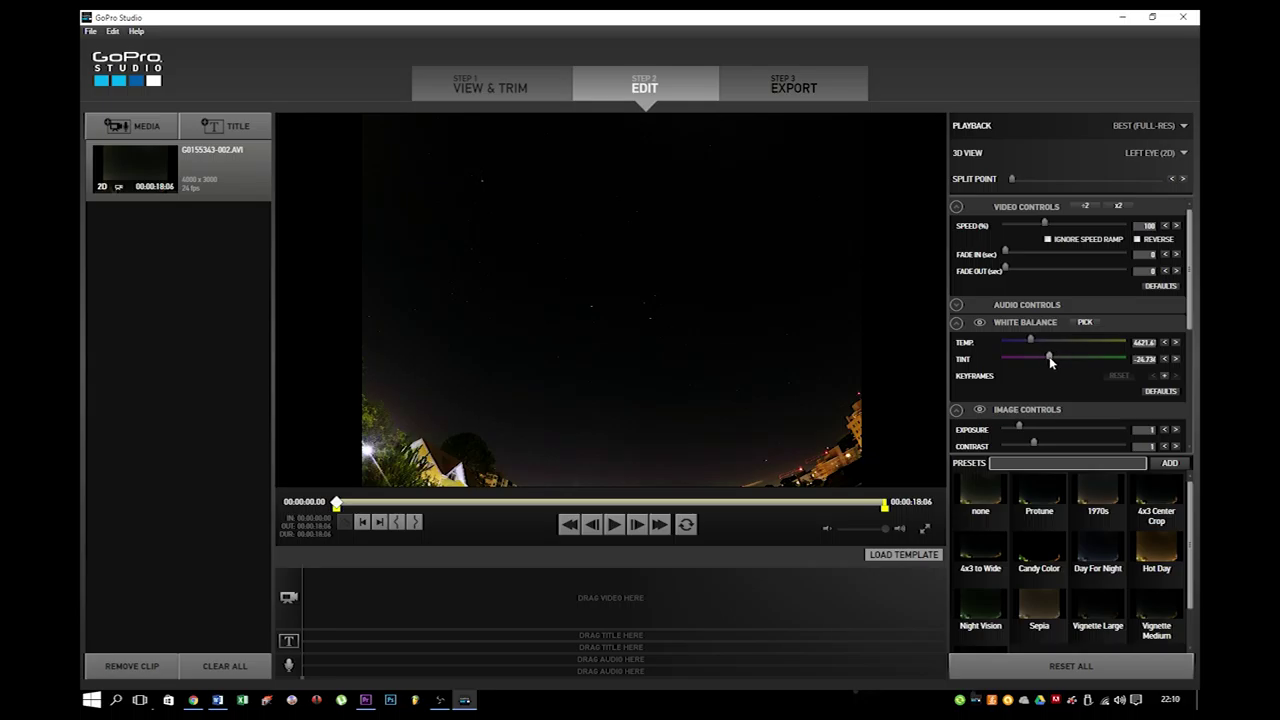
{"action": "double_click", "coordinate": [1050, 359]}
{"action": "left_click_drag", "start_coordinate": [1032, 343], "coordinate": [1033, 345]}
{"action": "left_click", "coordinate": [956, 323]}
Step: Raise the clip's exposure to about 1.72 and set its saturation to 1
{"action": "left_click_drag", "start_coordinate": [1021, 363], "coordinate": [1030, 360]}
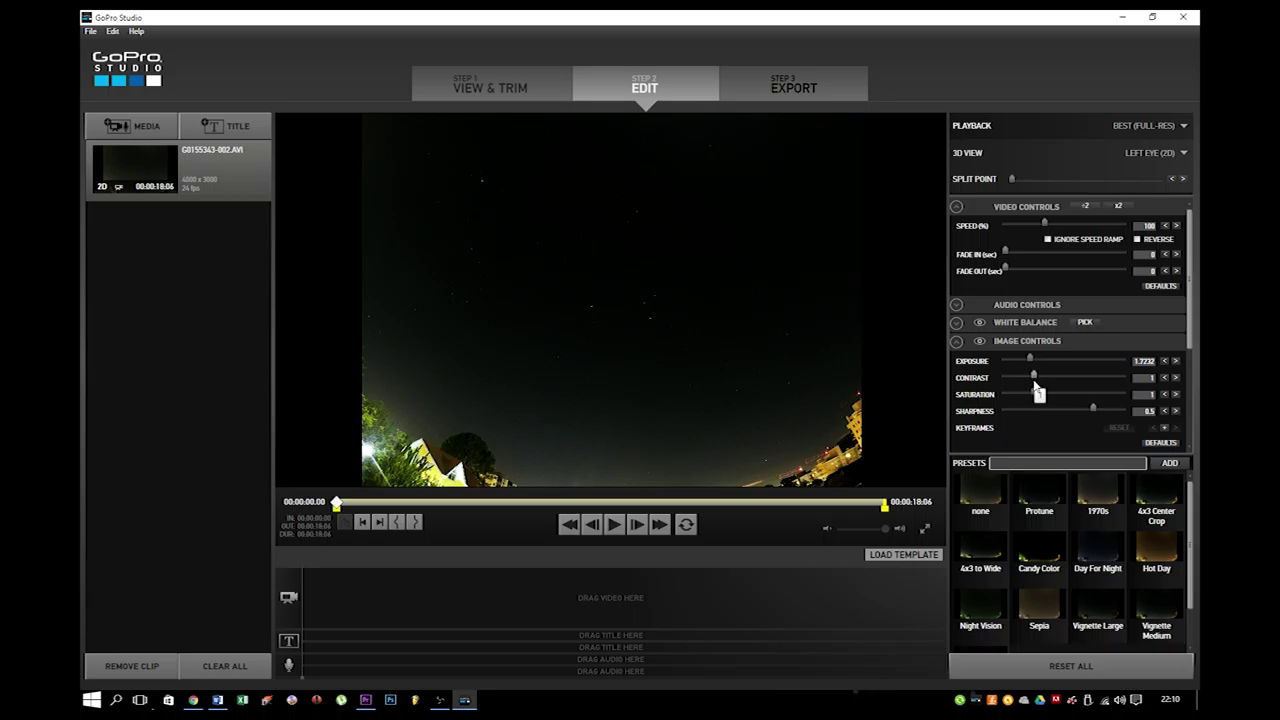
{"action": "left_click_drag", "start_coordinate": [1037, 397], "coordinate": [1046, 395]}
{"action": "left_click_drag", "start_coordinate": [1045, 391], "coordinate": [1035, 394]}
{"action": "left_click", "coordinate": [1144, 394]}
{"action": "type", "text": "1"}
Step: Increase the clip's sharpness and keep the playback quality at Best (Full-Res)
{"action": "mouse_move", "coordinate": [1093, 412]}
{"action": "left_click_drag", "start_coordinate": [1094, 411], "coordinate": [1061, 413]}
{"action": "left_click_drag", "start_coordinate": [1061, 413], "coordinate": [1125, 411]}
{"action": "left_click_drag", "start_coordinate": [1114, 413], "coordinate": [1118, 412]}
{"action": "left_click", "coordinate": [1181, 127]}
{"action": "left_click", "coordinate": [1168, 161]}
{"action": "left_click", "coordinate": [957, 342]}
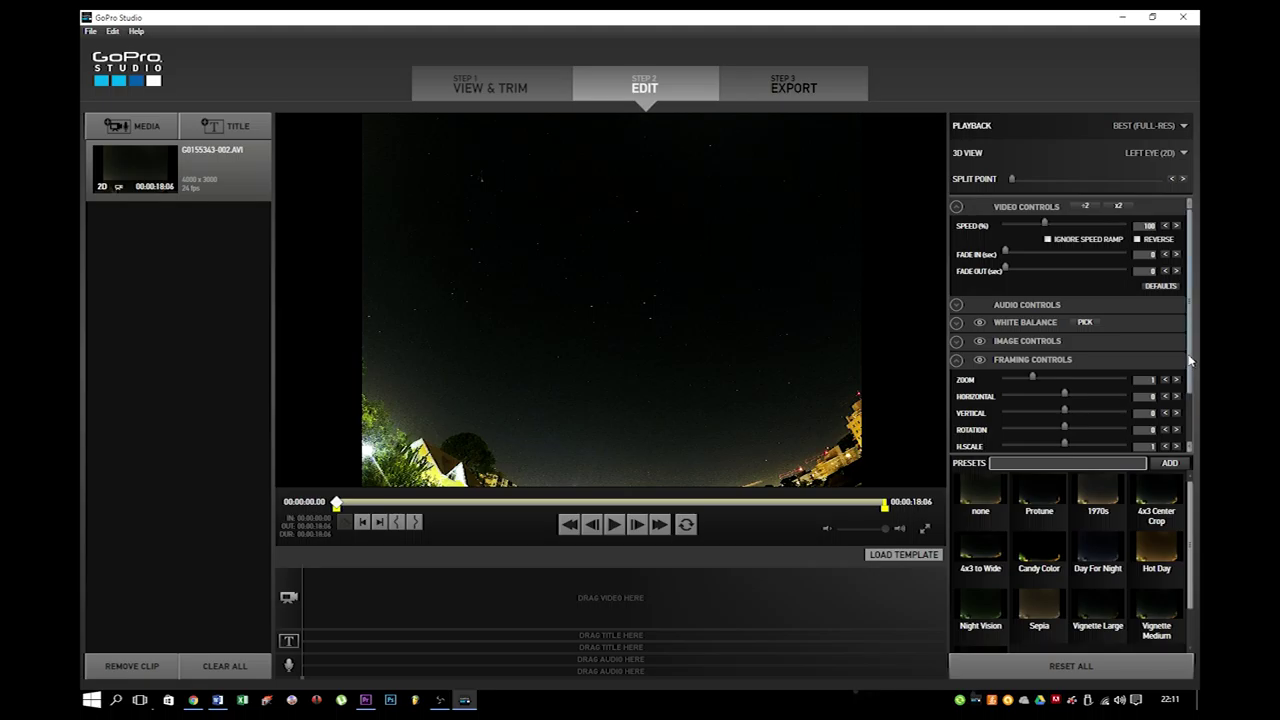
Step: Place the converted clip on the video track and apply the 4x3 to Wide preset to it
{"action": "scroll", "coordinate": [1190, 360], "scroll_direction": "down", "scroll_amount": 2}
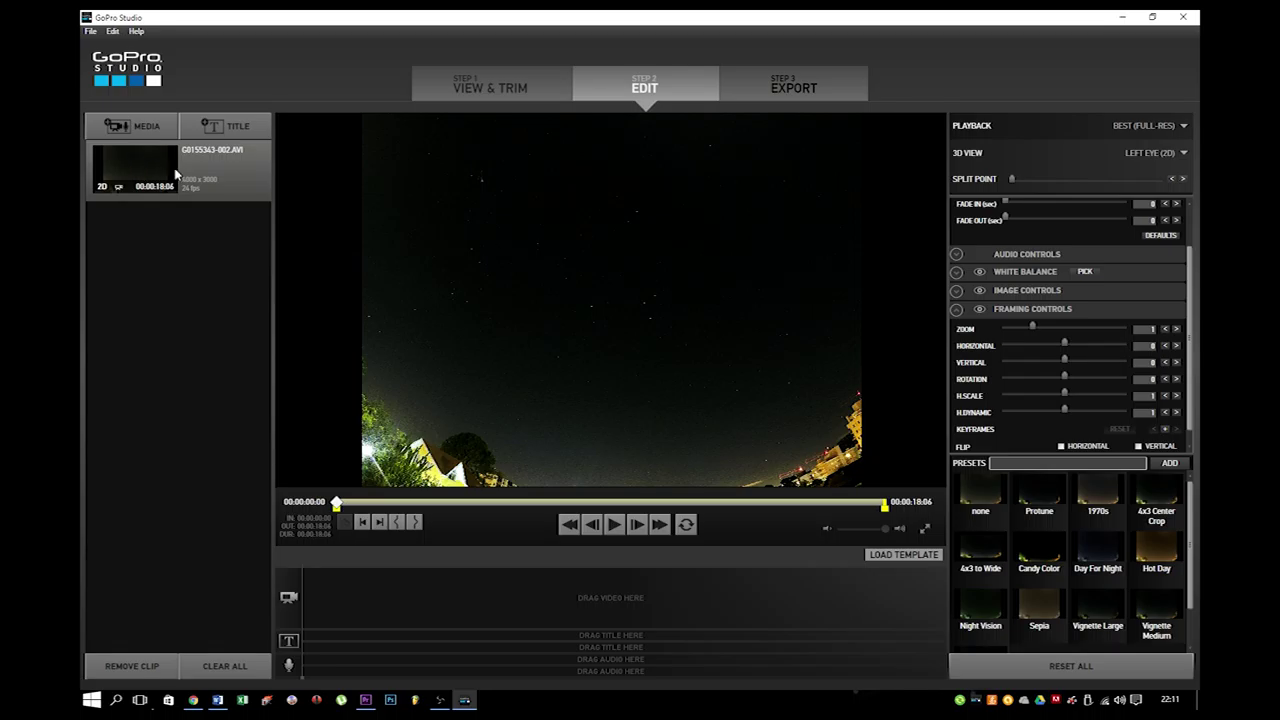
{"action": "left_click_drag", "start_coordinate": [199, 174], "coordinate": [414, 622]}
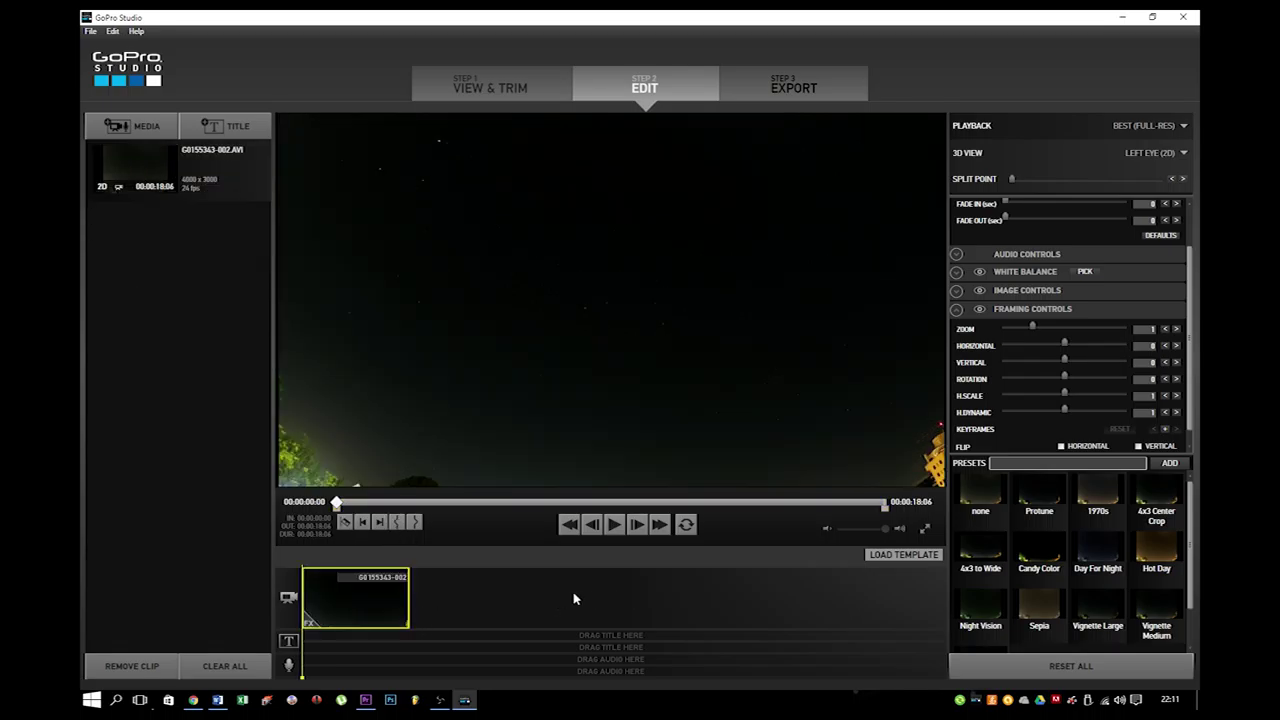
{"action": "left_click", "coordinate": [988, 553]}
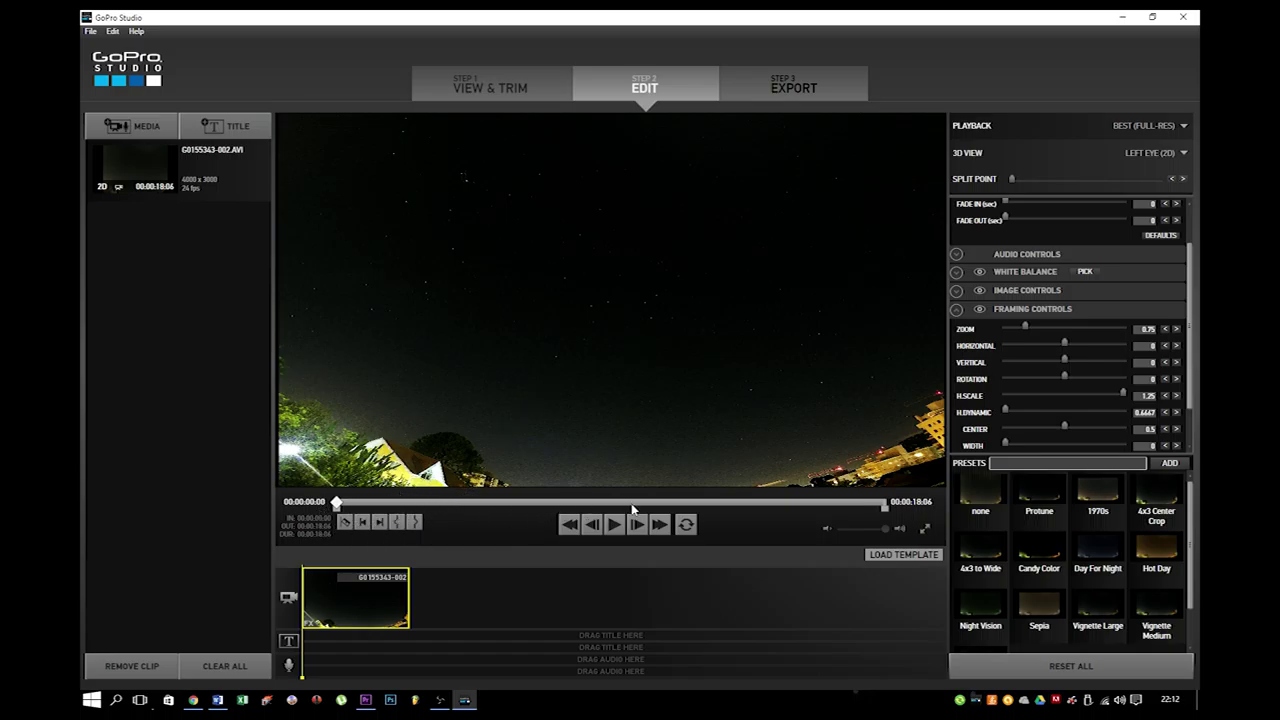
Step: Split the timeline clip at 00:00:08:01 and delete the second segment
{"action": "left_click", "coordinate": [744, 504]}
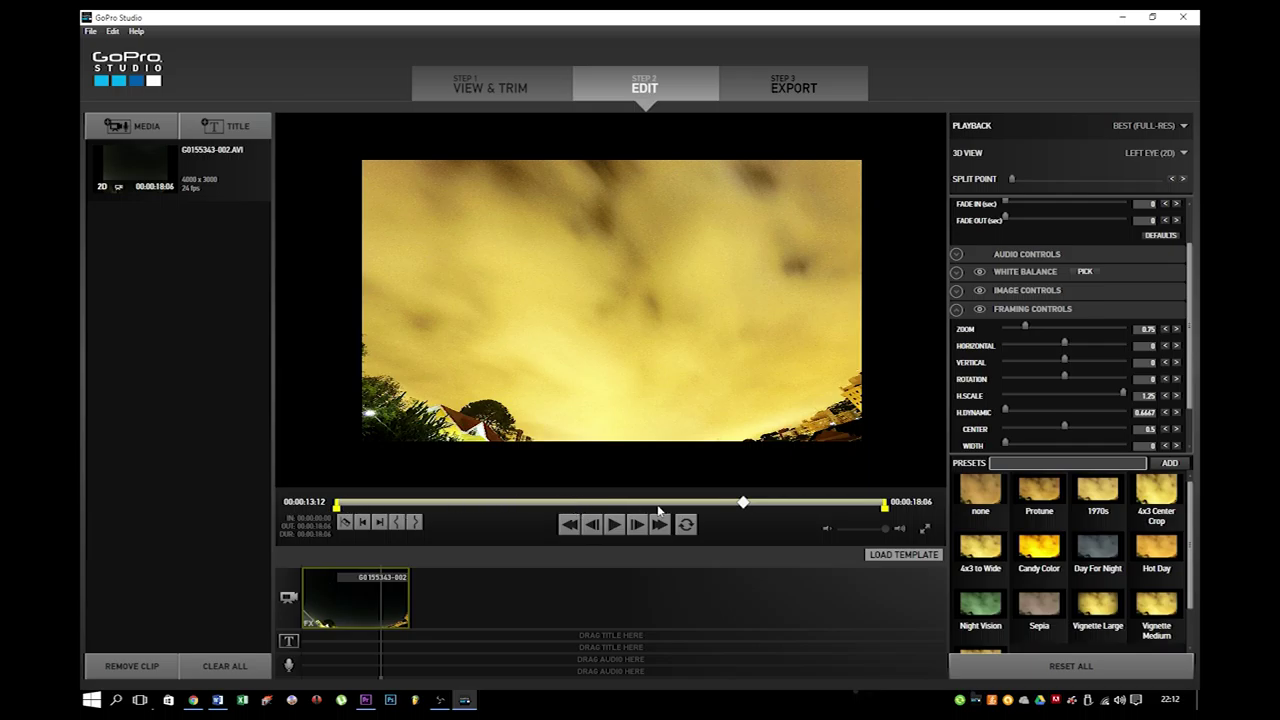
{"action": "left_click", "coordinate": [572, 504]}
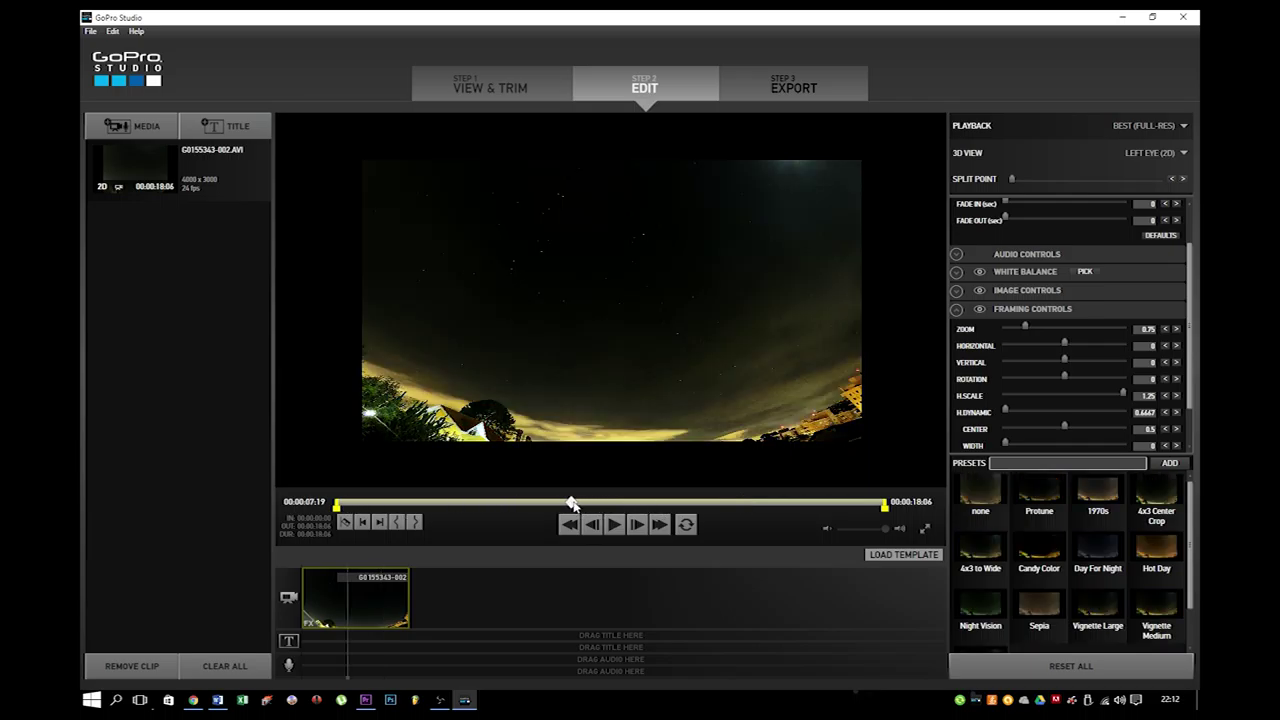
{"action": "left_click_drag", "start_coordinate": [572, 504], "coordinate": [577, 506]}
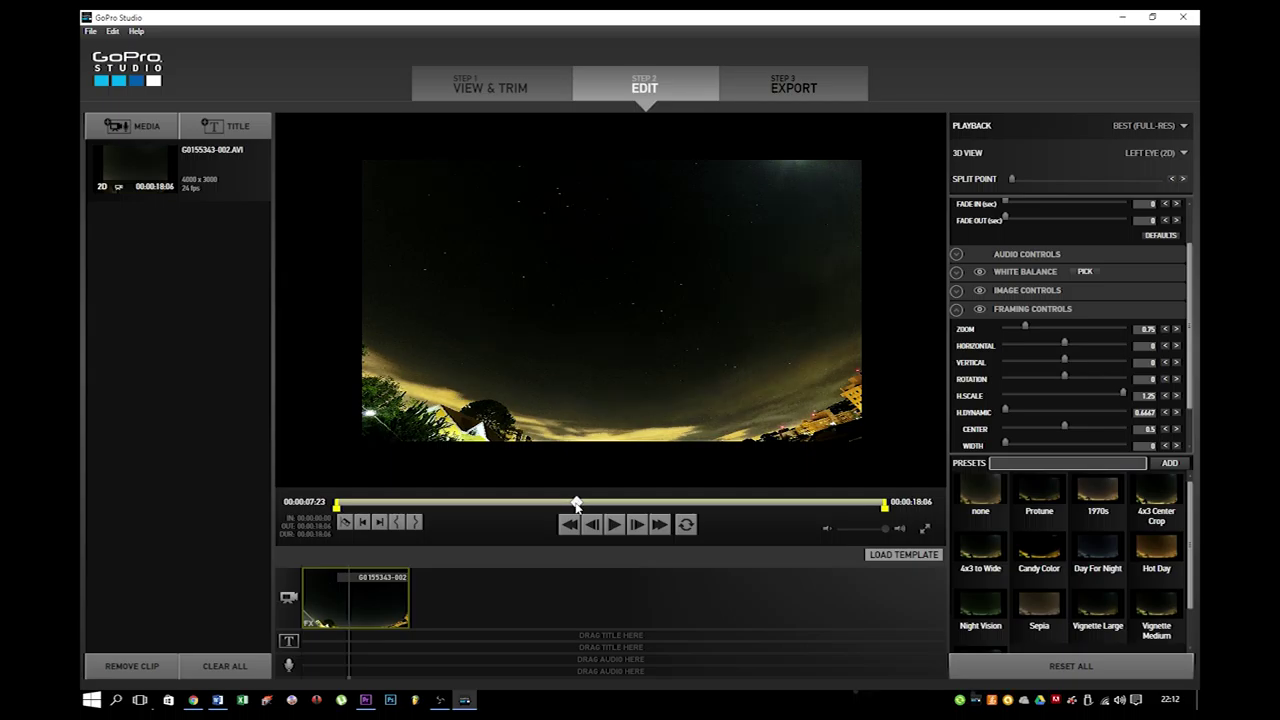
{"action": "left_click_drag", "start_coordinate": [576, 505], "coordinate": [578, 506]}
{"action": "left_click_drag", "start_coordinate": [577, 505], "coordinate": [579, 505]}
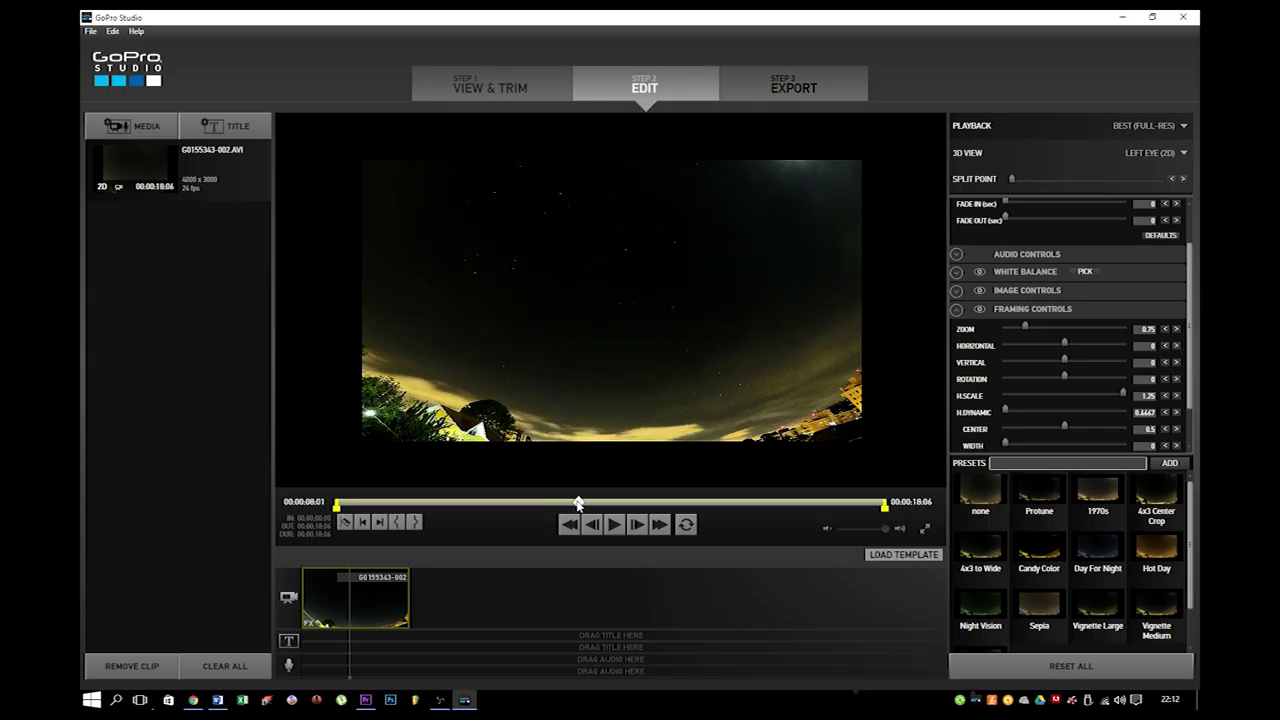
{"action": "left_click_drag", "start_coordinate": [578, 505], "coordinate": [575, 505]}
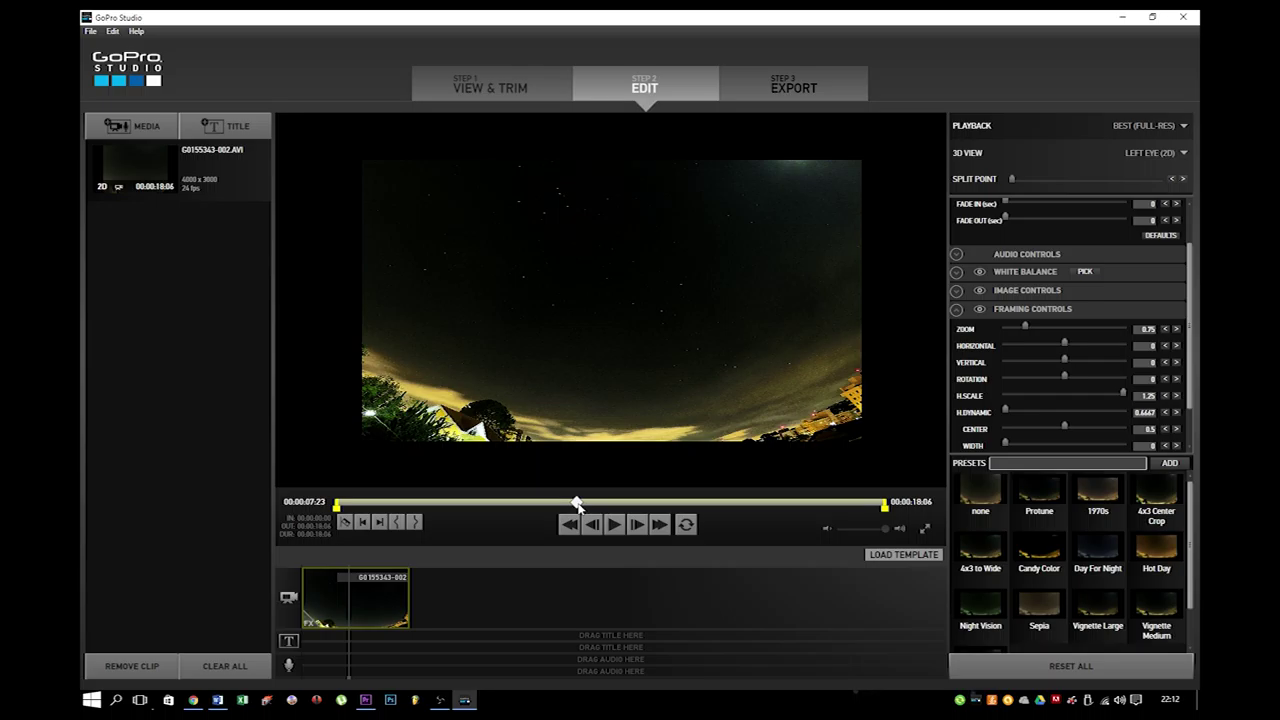
{"action": "left_click_drag", "start_coordinate": [577, 505], "coordinate": [579, 505]}
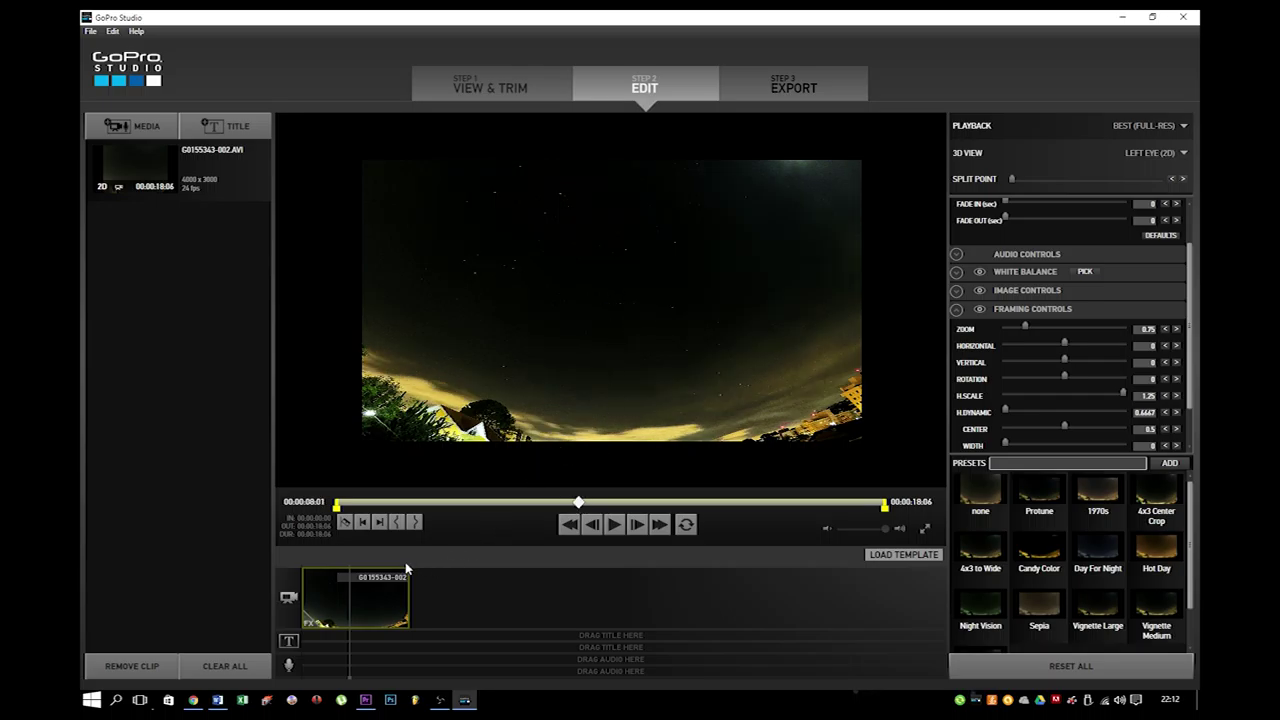
{"action": "left_click", "coordinate": [345, 524]}
{"action": "left_click", "coordinate": [492, 595]}
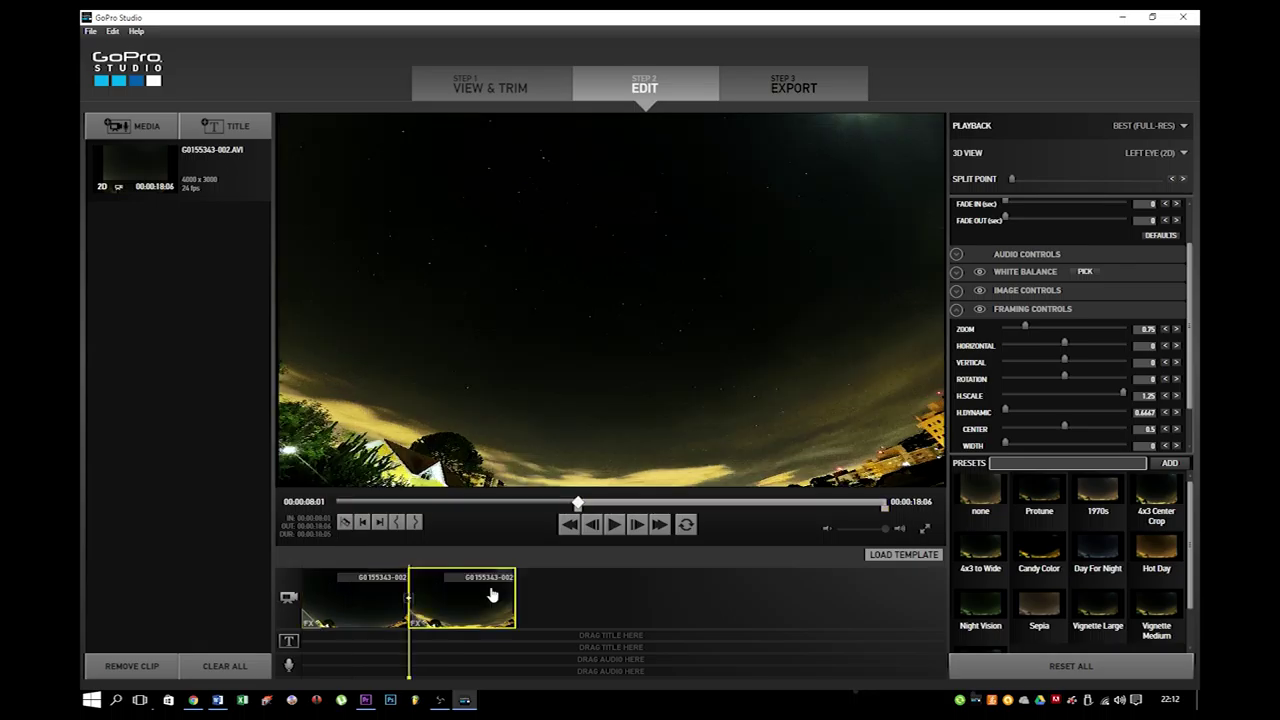
{"action": "key", "text": "Delete"}
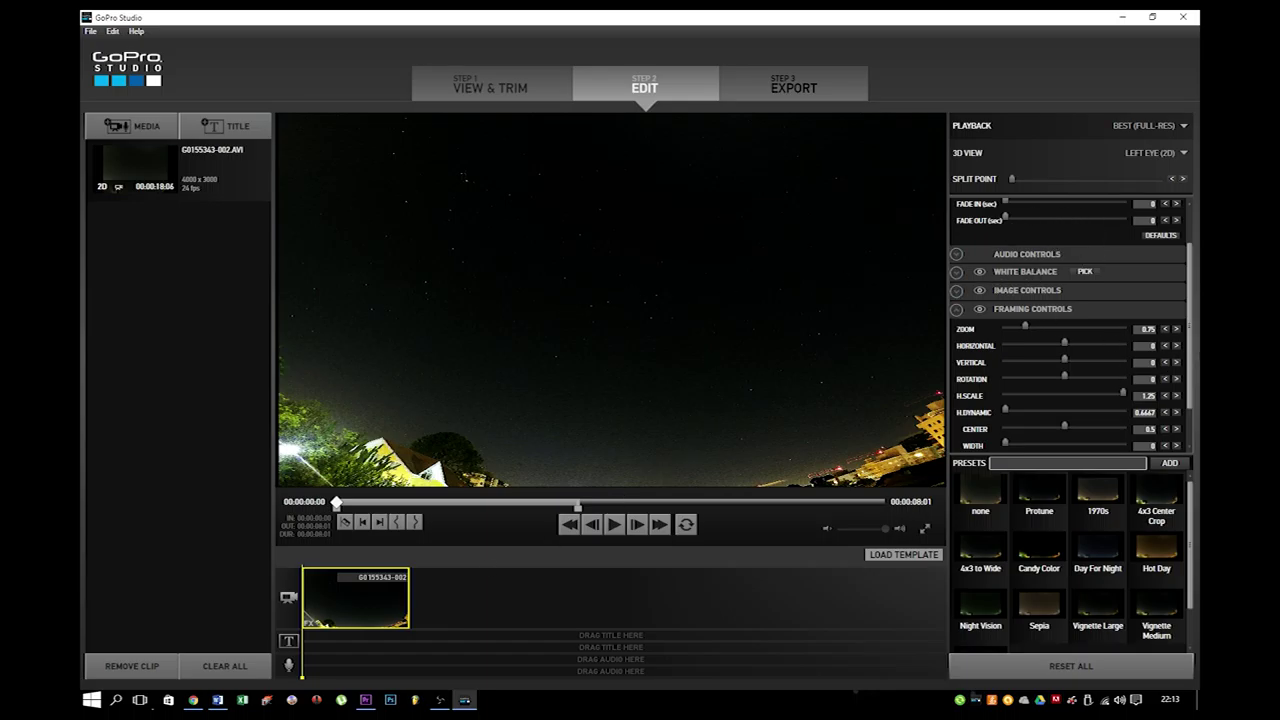
Step: Slow the remaining clip to 48% speed and play it back
{"action": "scroll", "coordinate": [1191, 287], "scroll_direction": "up", "scroll_amount": 1}
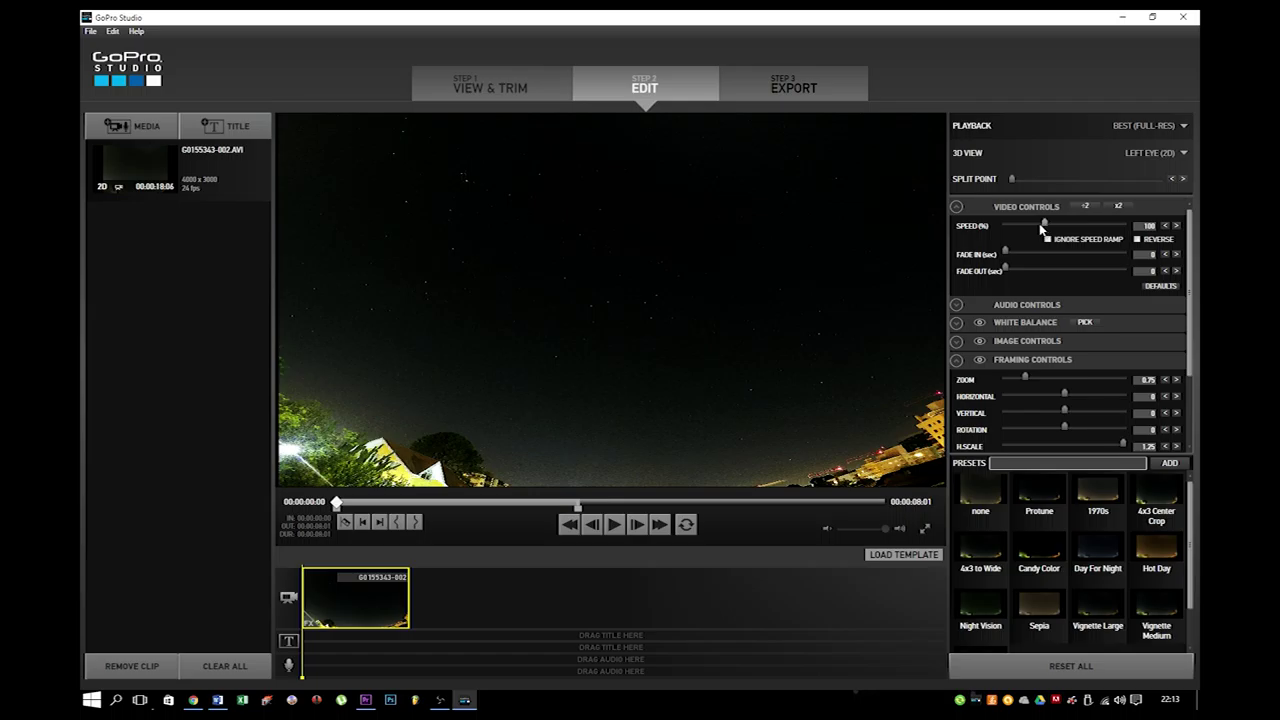
{"action": "left_click_drag", "start_coordinate": [1040, 228], "coordinate": [1036, 228]}
{"action": "left_click", "coordinate": [614, 525]}
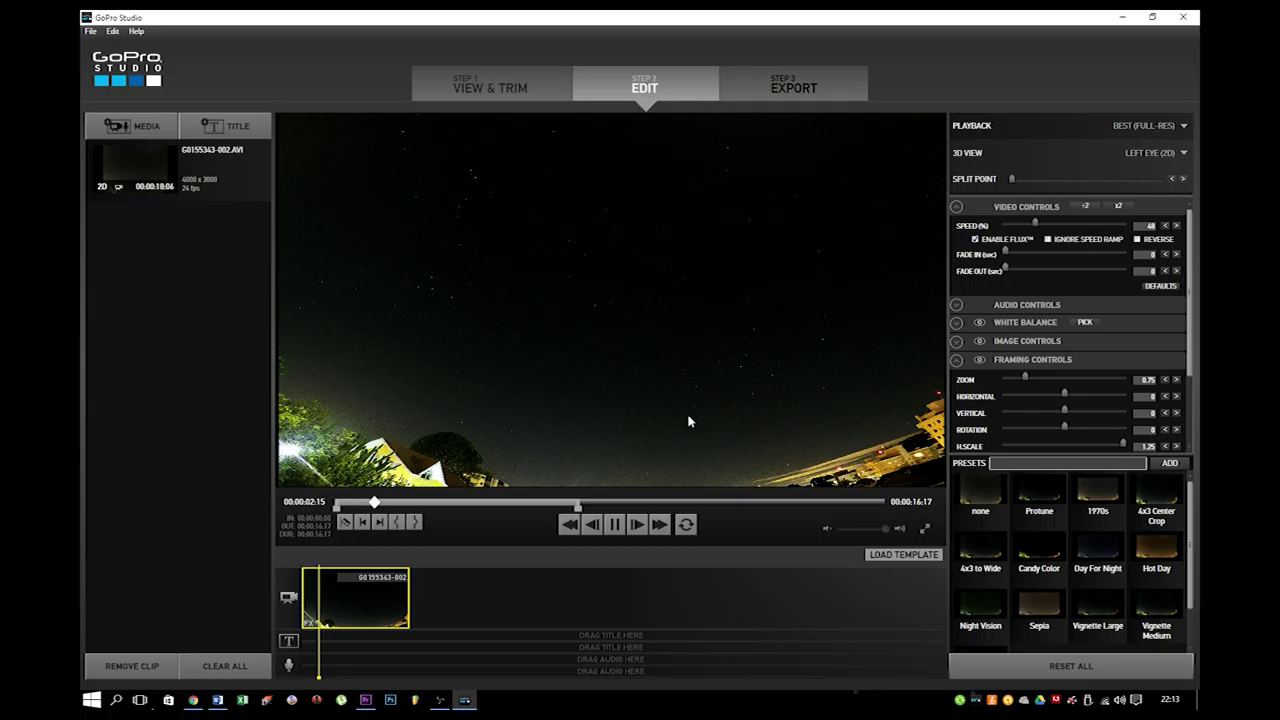
Step: Open the export settings and configure a custom export with the Full HD 16:9 (1920x1080) frame size
{"action": "key", "text": "ctrl+e"}
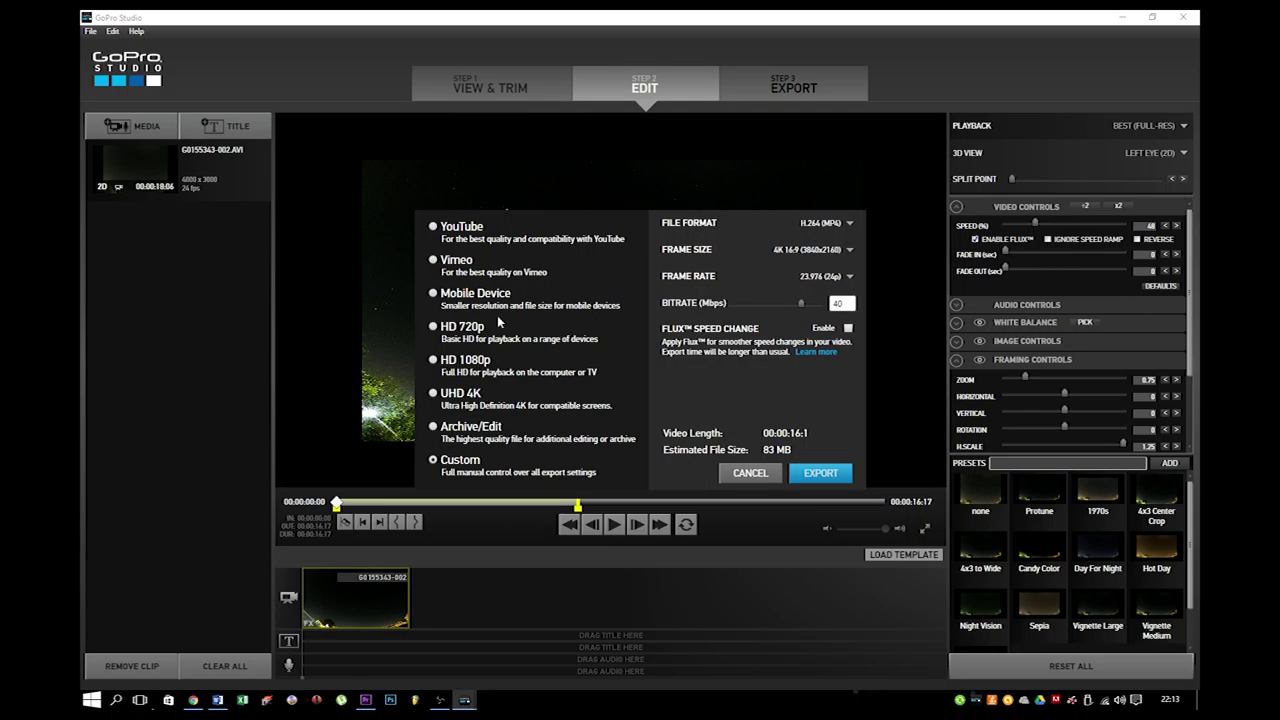
{"action": "left_click", "coordinate": [433, 394]}
{"action": "left_click", "coordinate": [433, 360]}
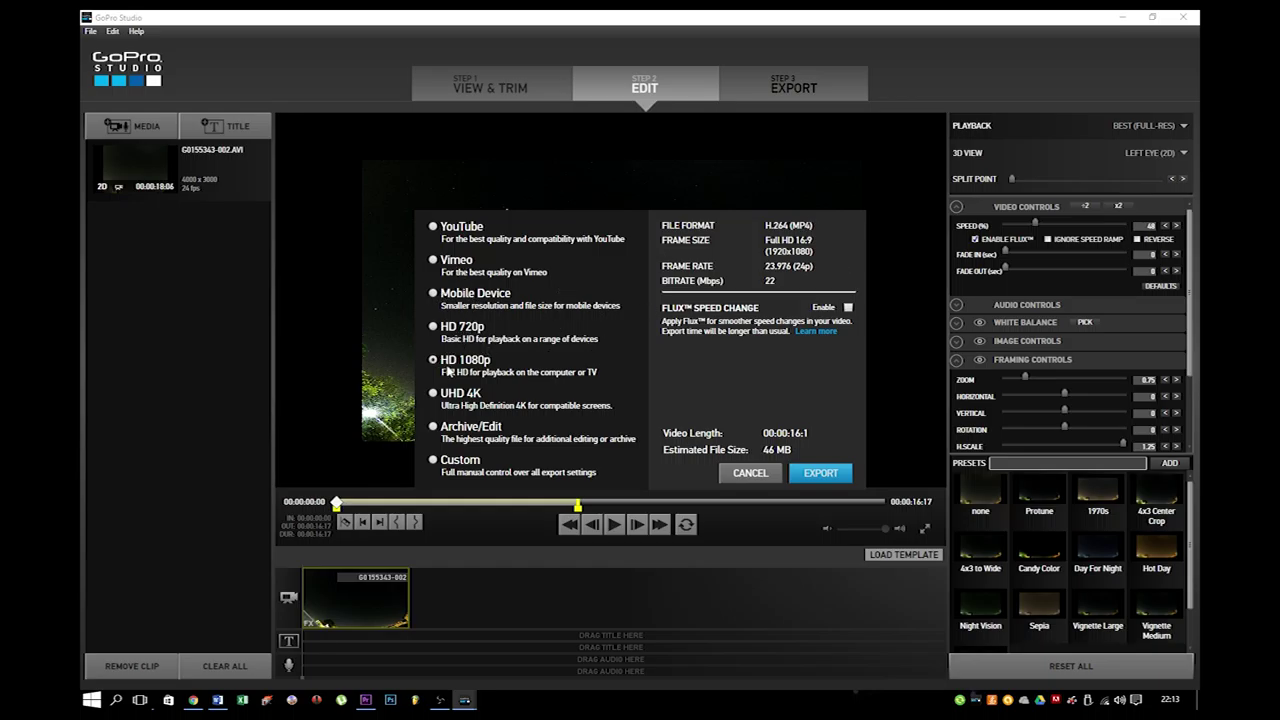
{"action": "left_click", "coordinate": [434, 461]}
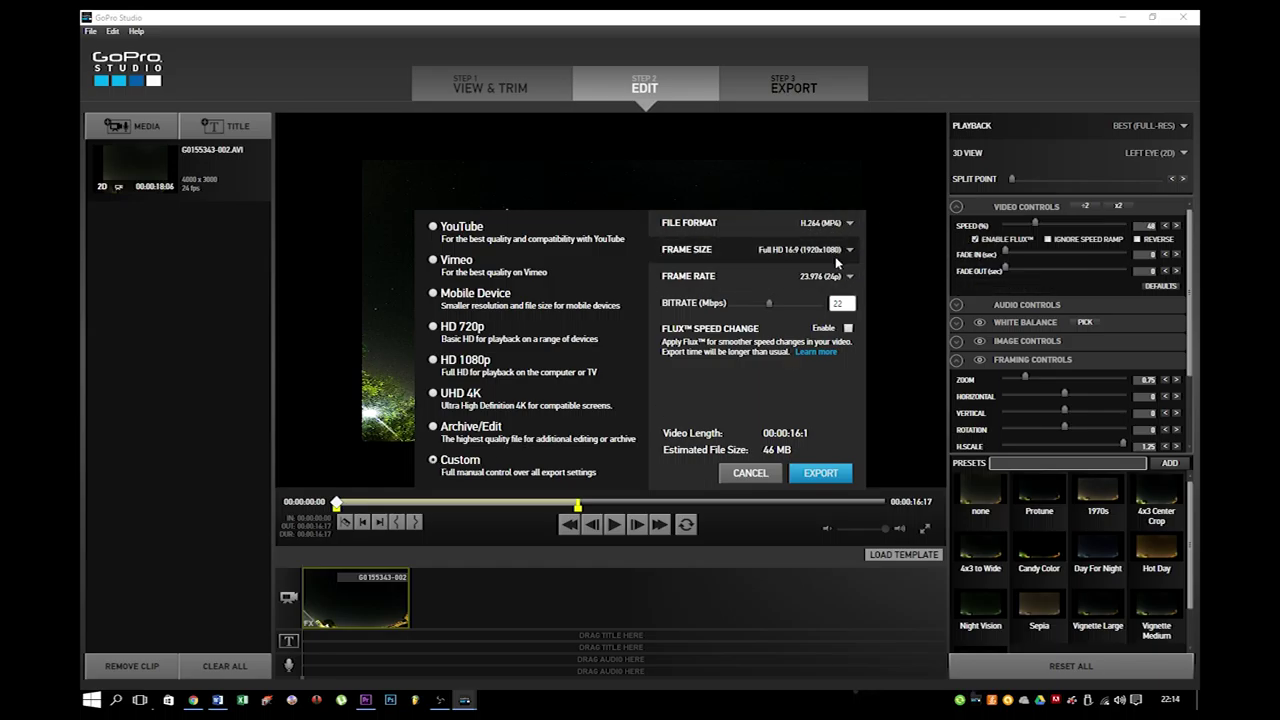
{"action": "left_click", "coordinate": [850, 251]}
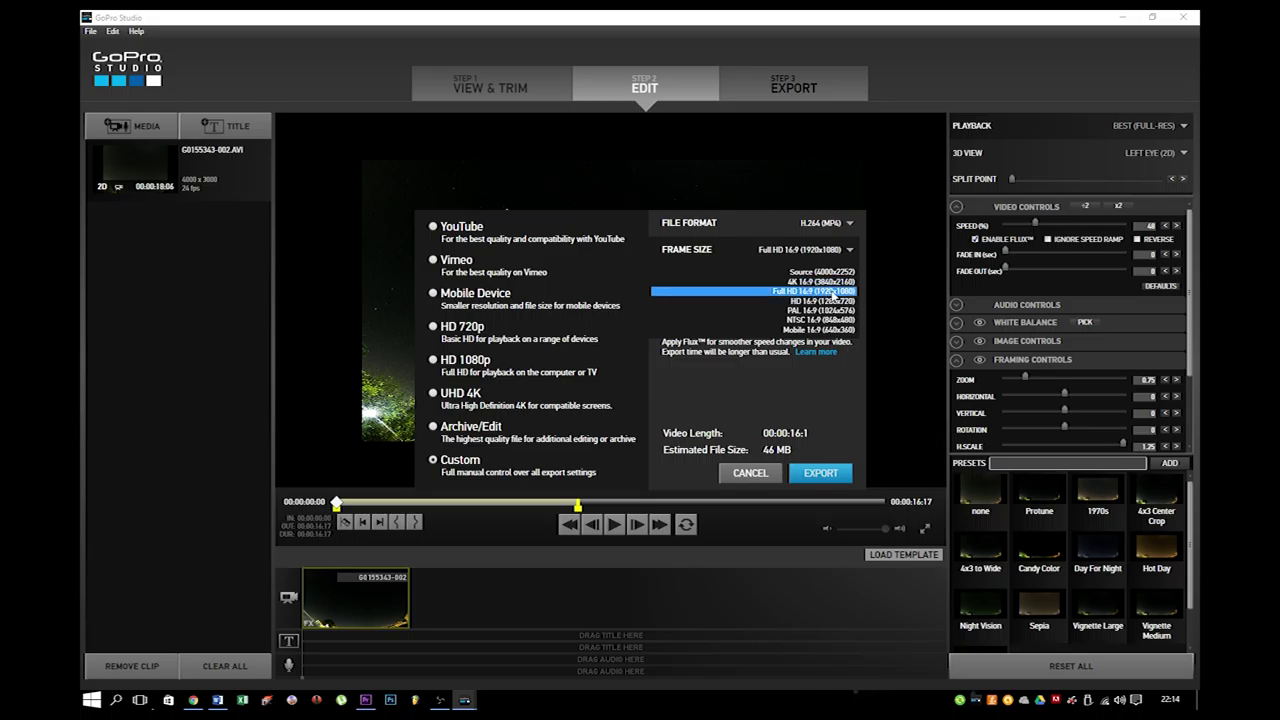
{"action": "left_click", "coordinate": [833, 292]}
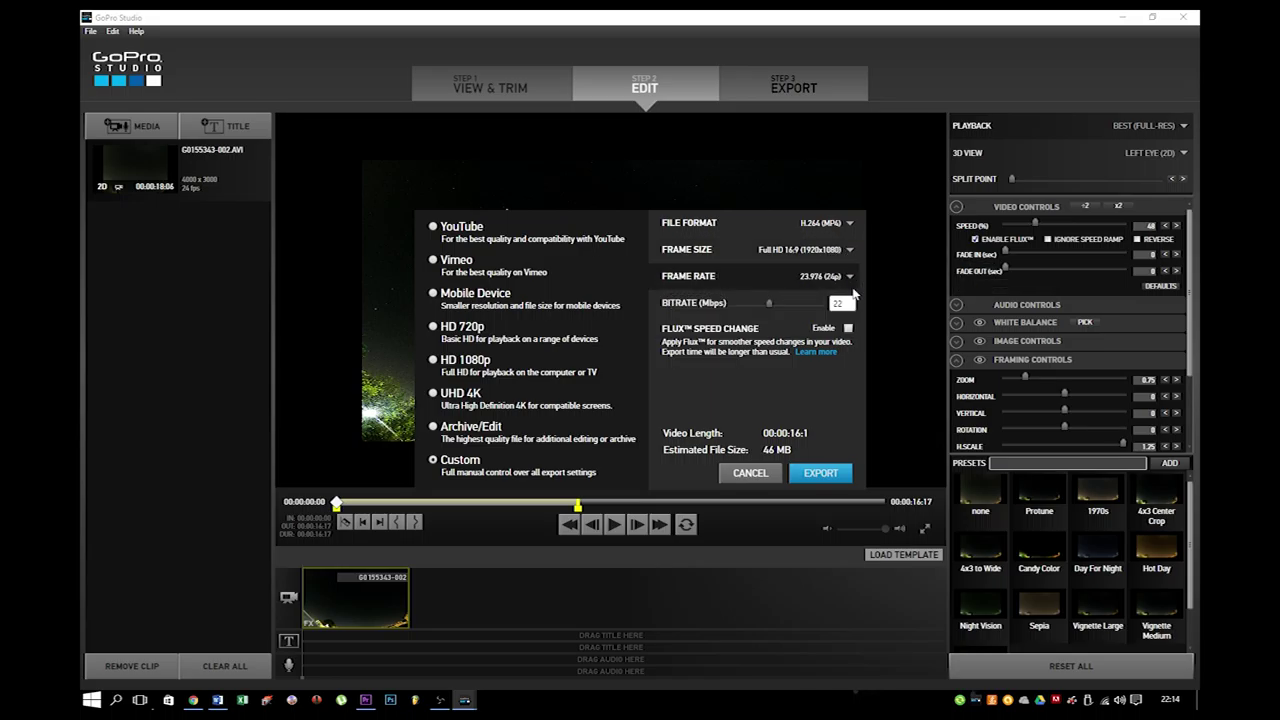
Step: Keep the export frame rate at 23.976 (24p) and set the bitrate to 40 Mbps
{"action": "left_click", "coordinate": [849, 278]}
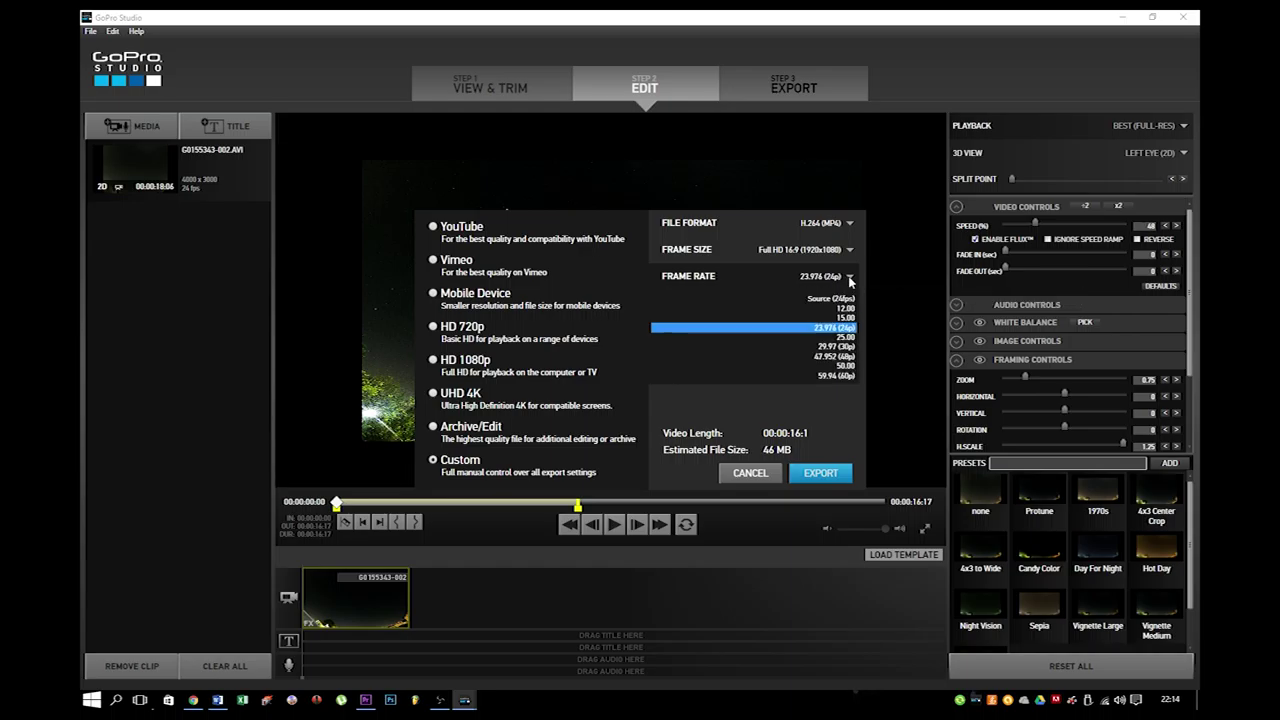
{"action": "left_click", "coordinate": [849, 281]}
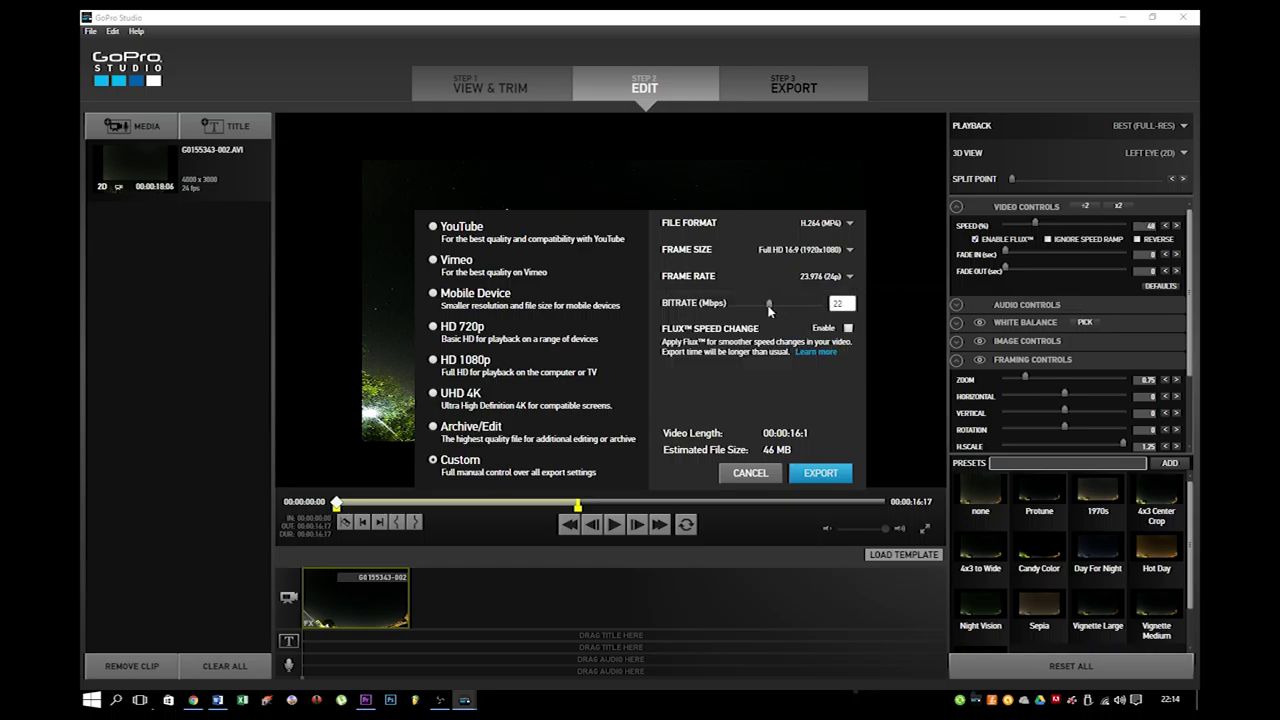
{"action": "left_click_drag", "start_coordinate": [769, 305], "coordinate": [798, 306]}
{"action": "left_click_drag", "start_coordinate": [799, 306], "coordinate": [802, 309]}
Step: Start exporting the video as an MP4 file, and cancel both the file save and the export
{"action": "left_click", "coordinate": [820, 475]}
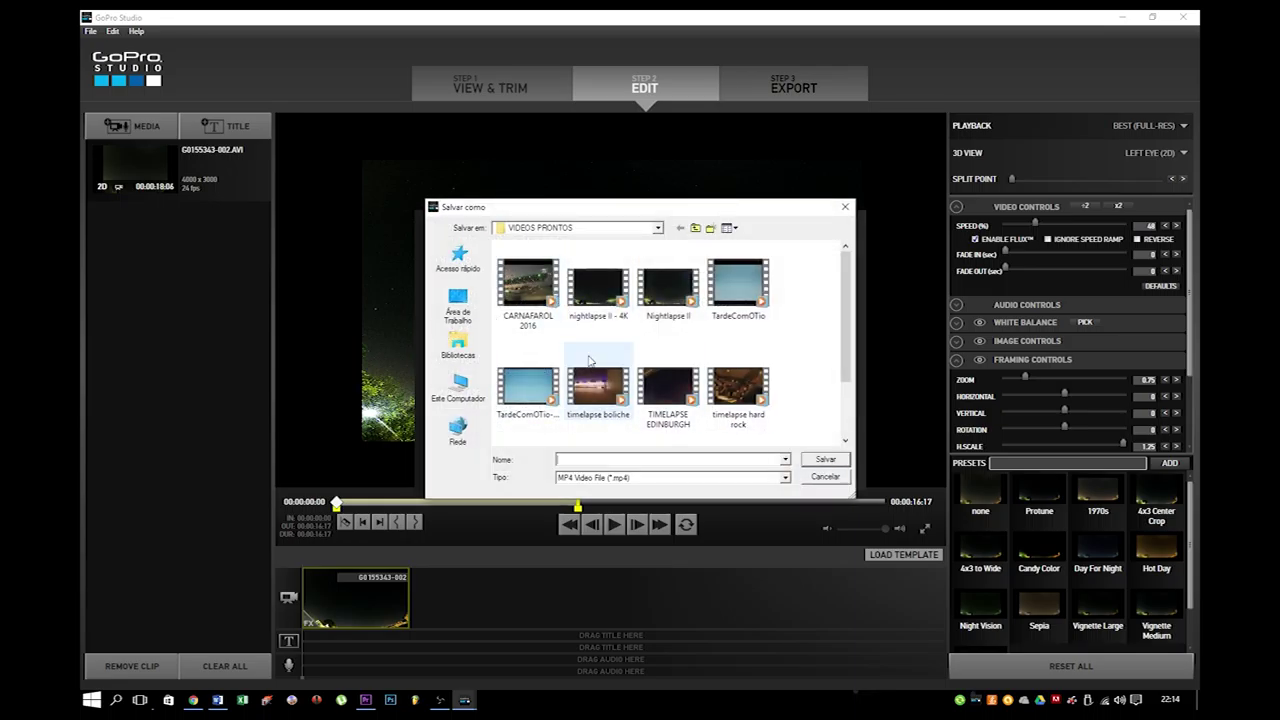
{"action": "left_click", "coordinate": [825, 478]}
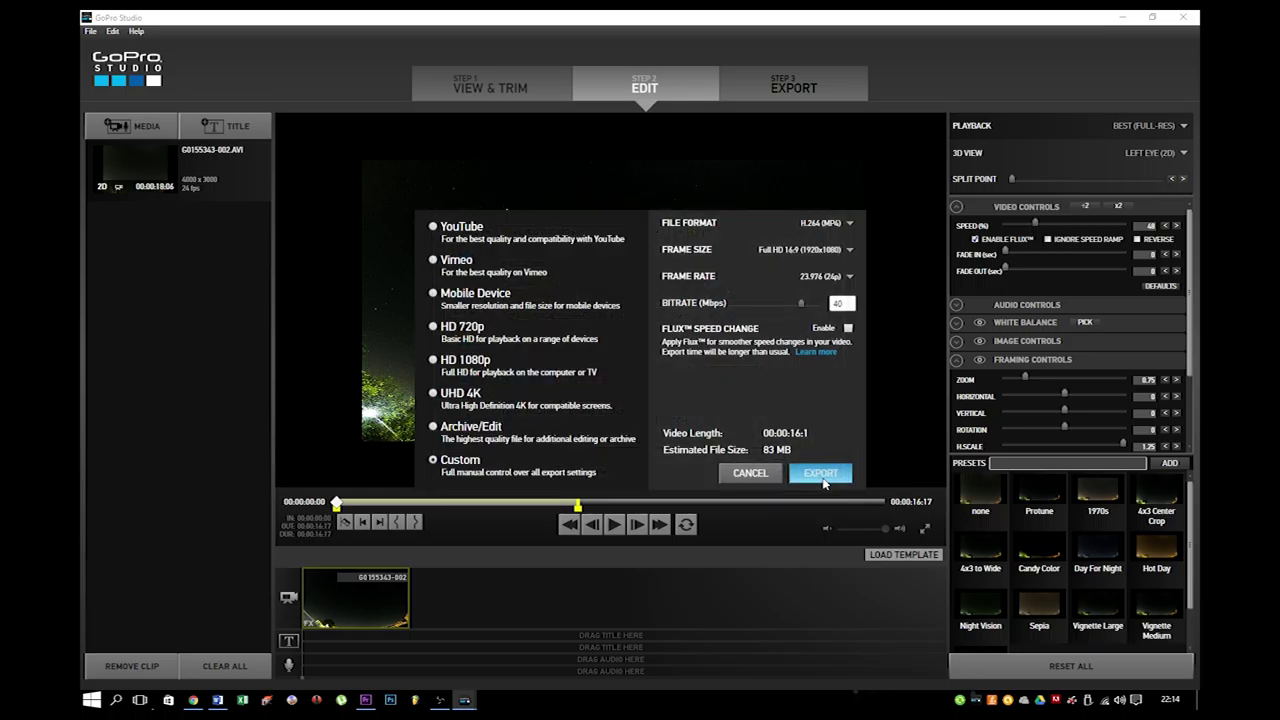
{"action": "left_click", "coordinate": [752, 474]}
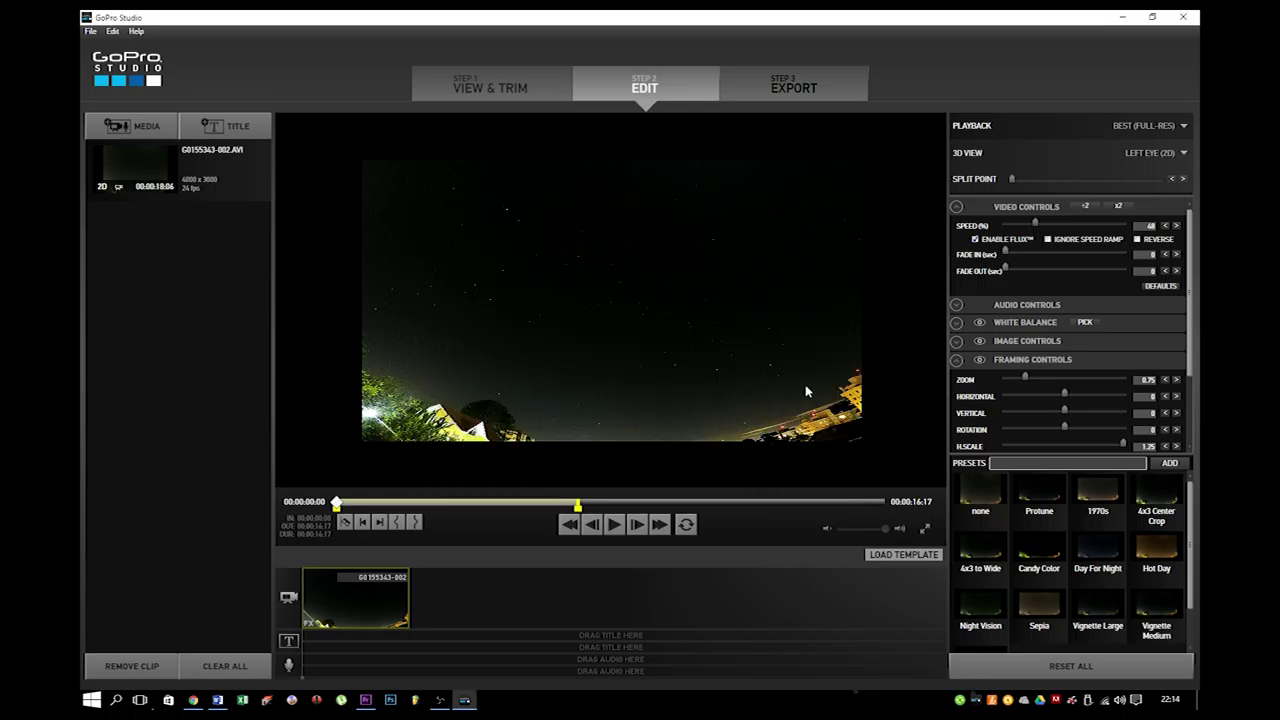